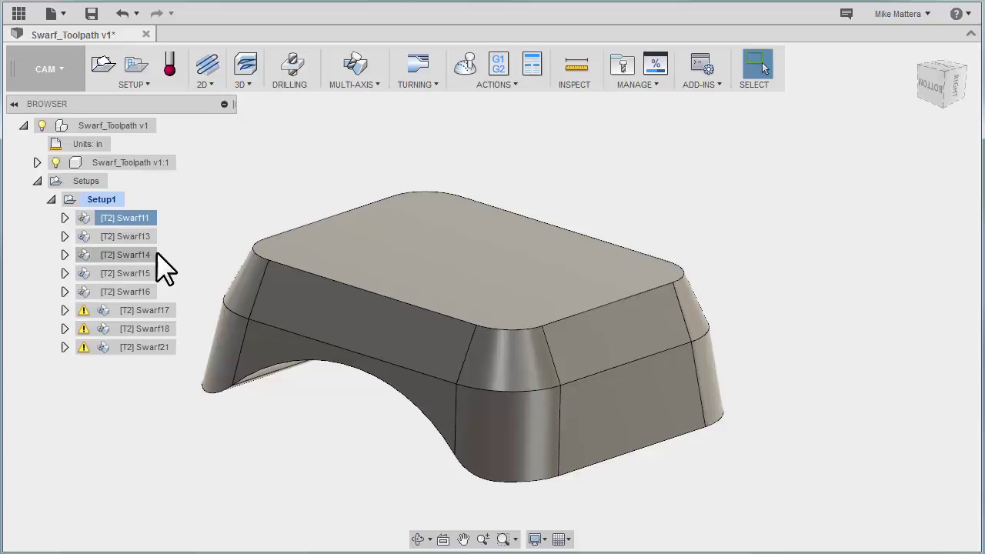
# Step: Edit the Swarf11 operation to use the From top cutting mode with a maximum stepdown of 0.1 in
pyautogui.click(127, 220)
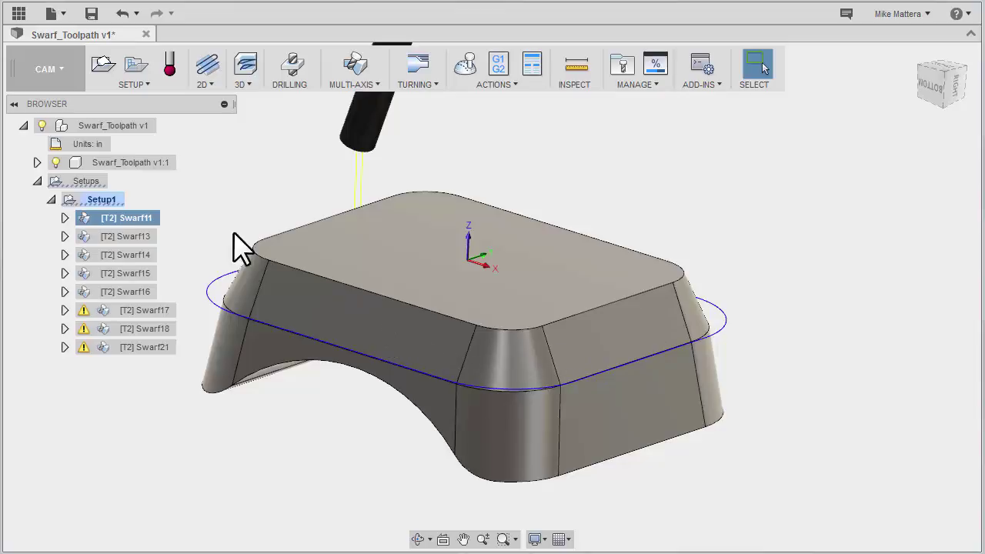
pyautogui.rightClick(123, 219)
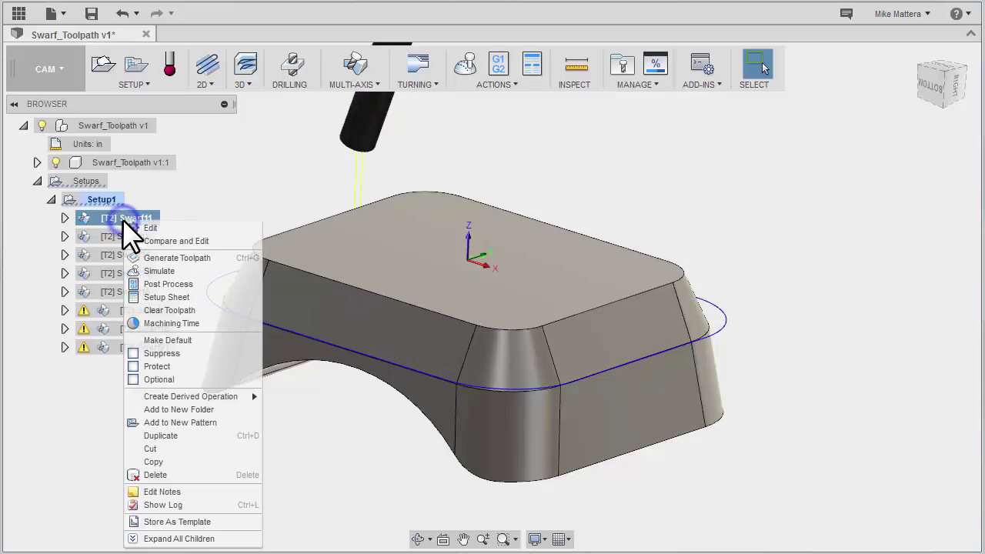
pyautogui.click(173, 229)
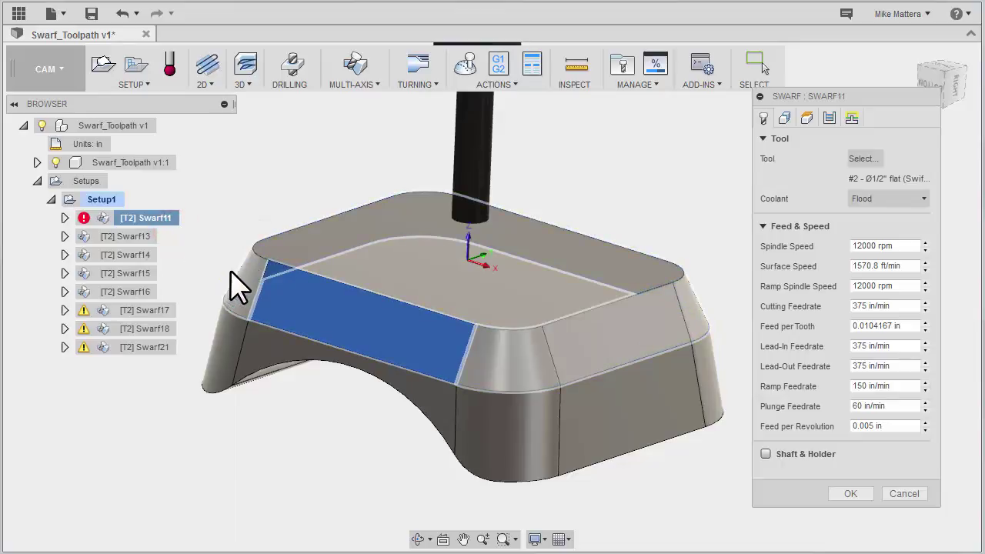
pyautogui.click(829, 119)
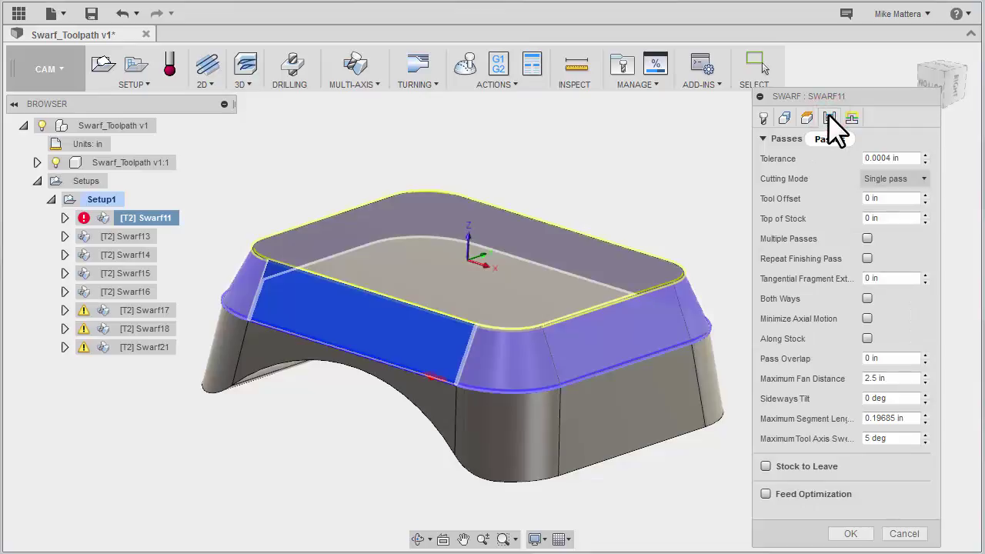
pyautogui.click(903, 180)
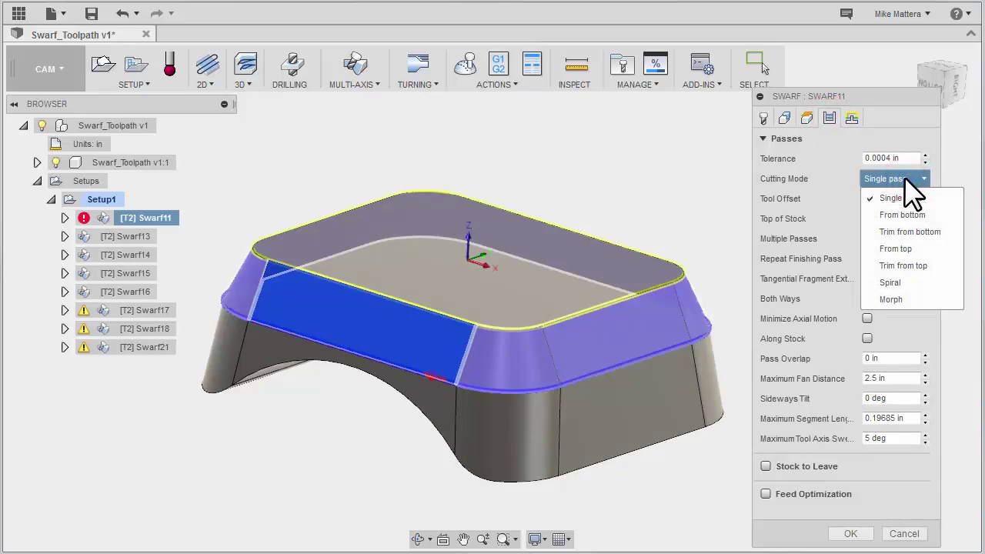
pyautogui.moveTo(913, 249)
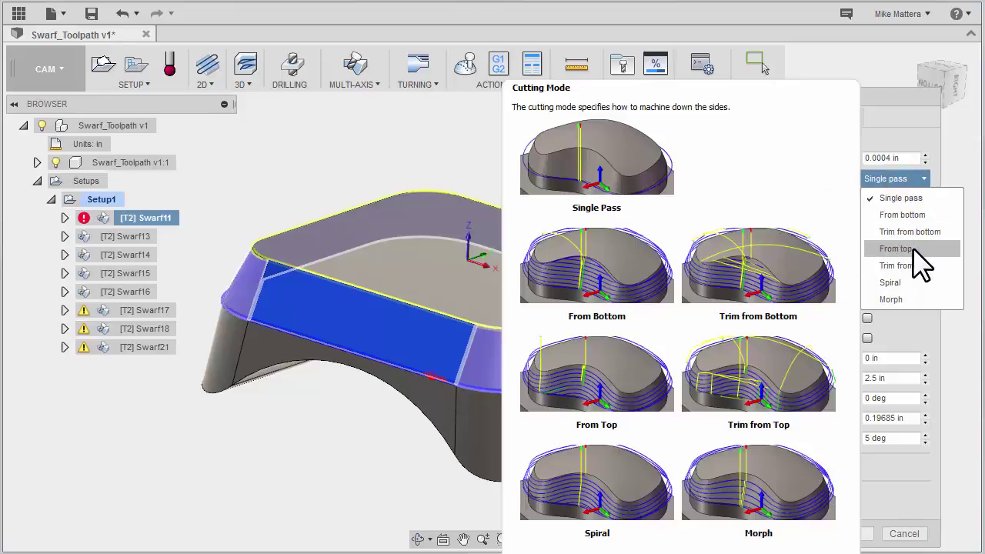
pyautogui.click(908, 249)
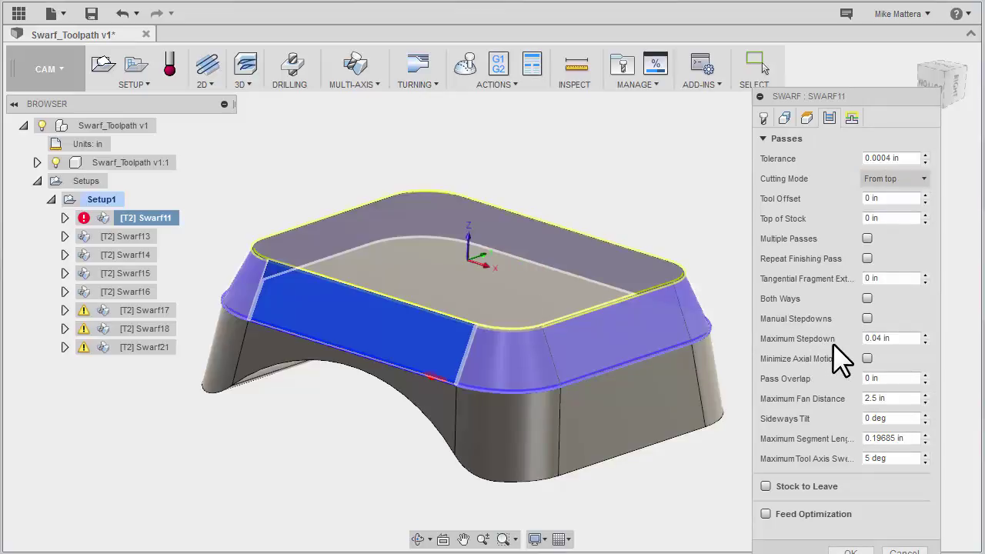
pyautogui.click(908, 337)
pyautogui.write('.1')
pyautogui.press('Return')
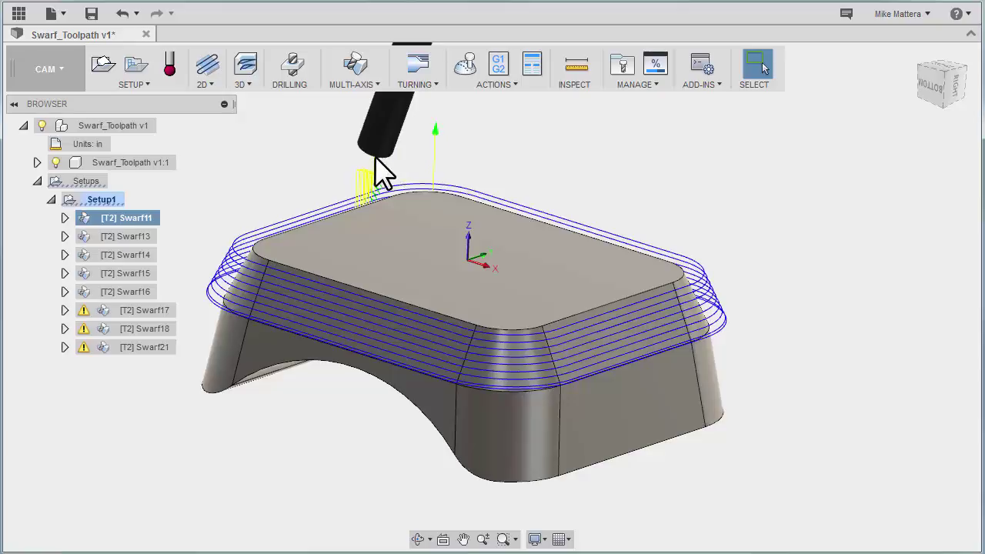
# Step: Change the Swarf11 tool to the #1 Ø3/4" ball endmill, including ball endmills in the tool filter, and regenerate the toolpath
pyautogui.rightClick(134, 218)
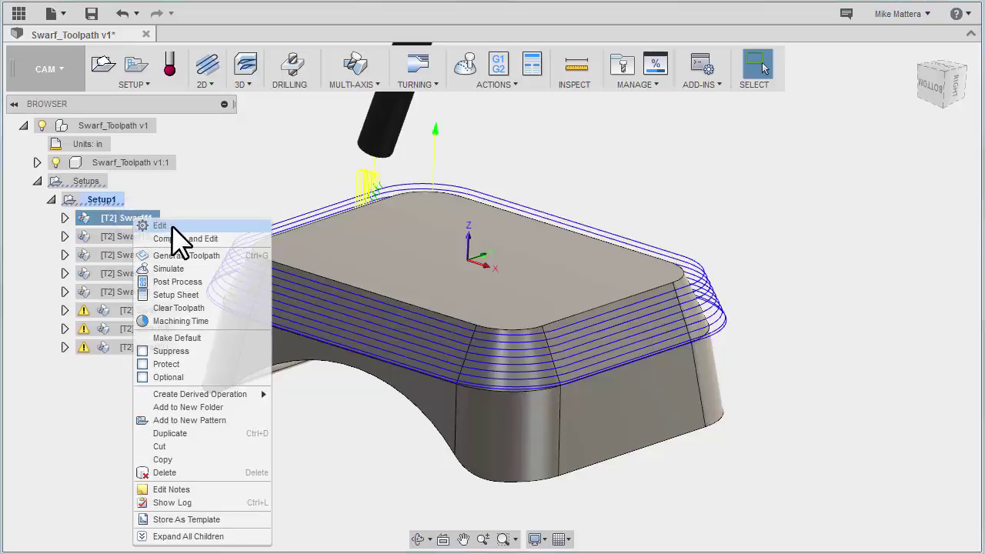
pyautogui.click(172, 226)
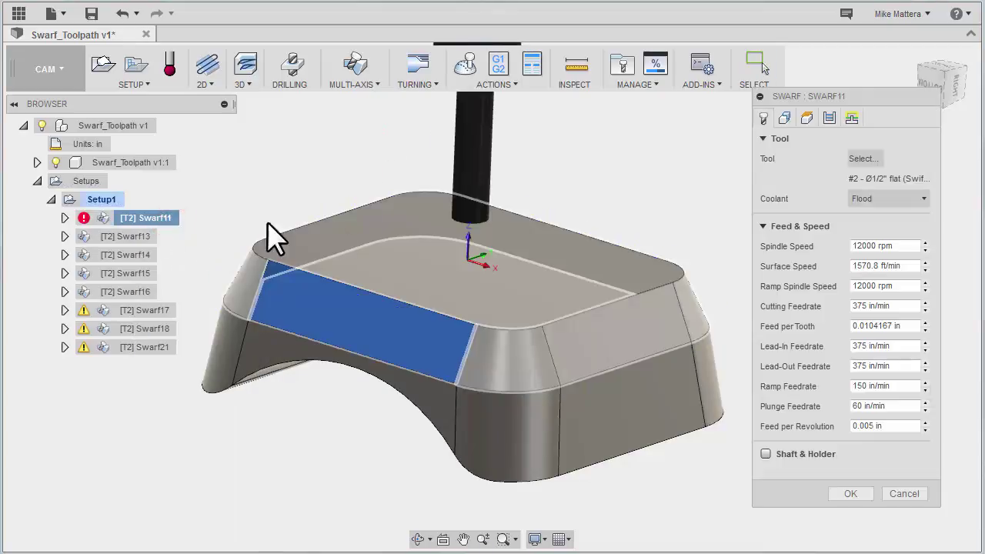
pyautogui.click(866, 159)
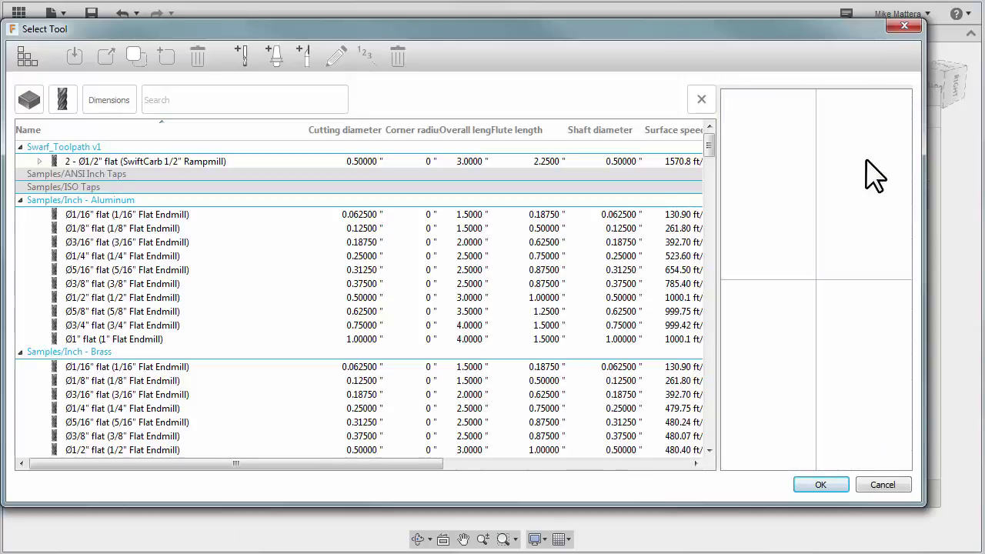
pyautogui.click(63, 98)
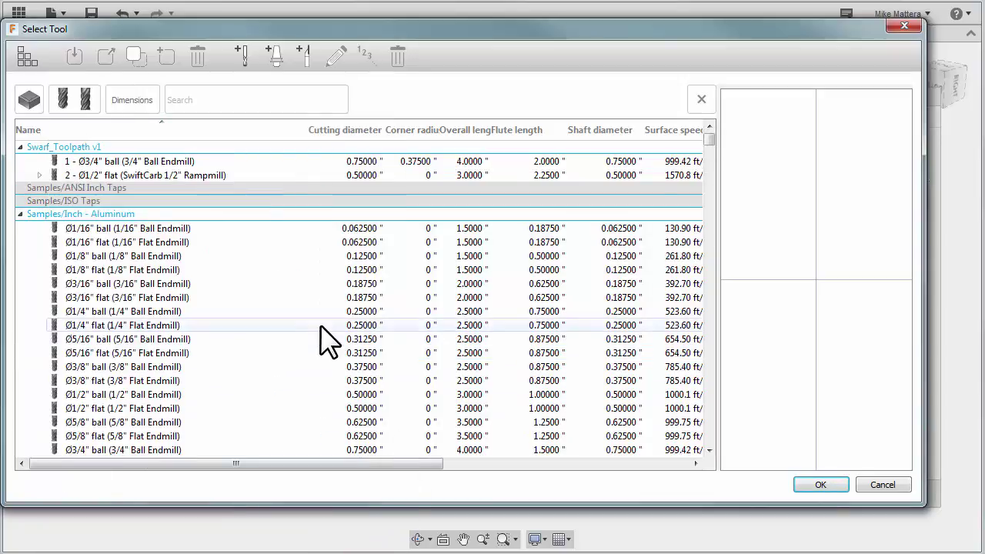
pyautogui.click(137, 163)
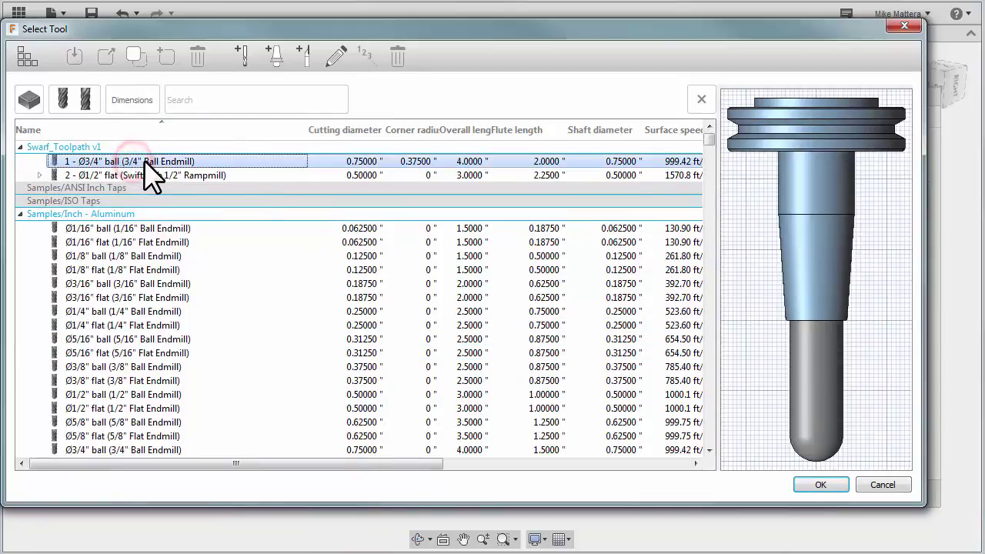
pyautogui.doubleClick(139, 163)
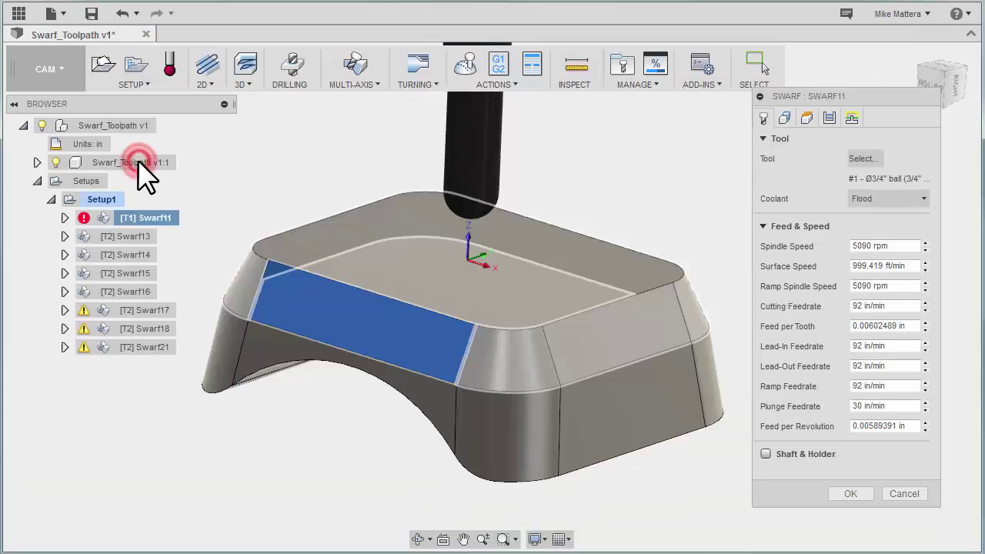
pyautogui.click(838, 492)
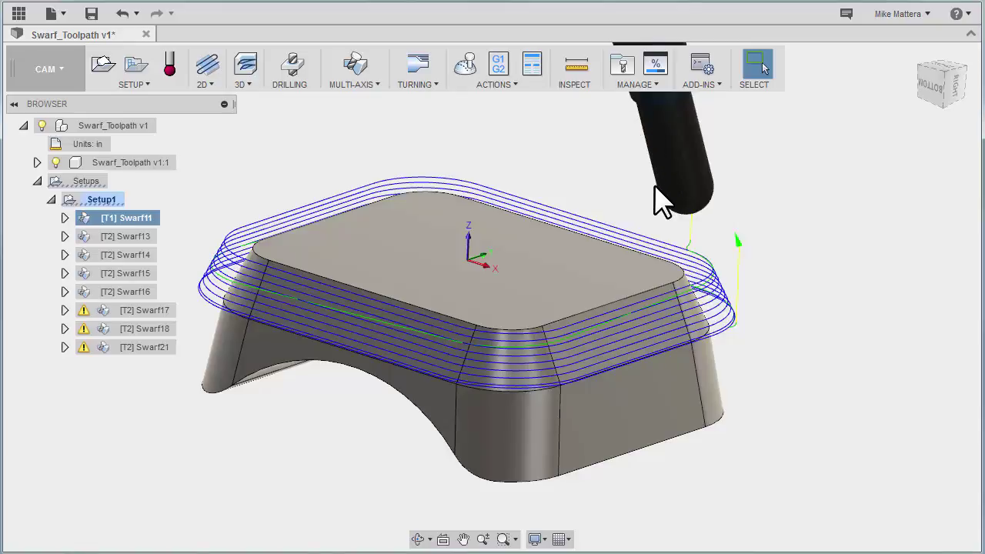
# Step: Set the sideways tilt of the Swarf11 passes to 15 deg and regenerate the toolpath
pyautogui.rightClick(119, 218)
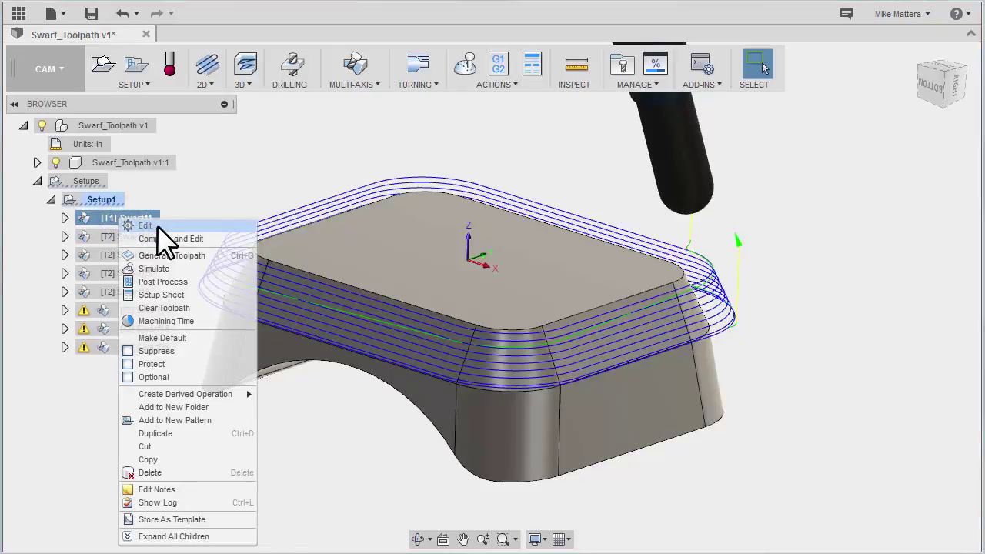
pyautogui.click(157, 225)
pyautogui.click(851, 118)
pyautogui.click(829, 118)
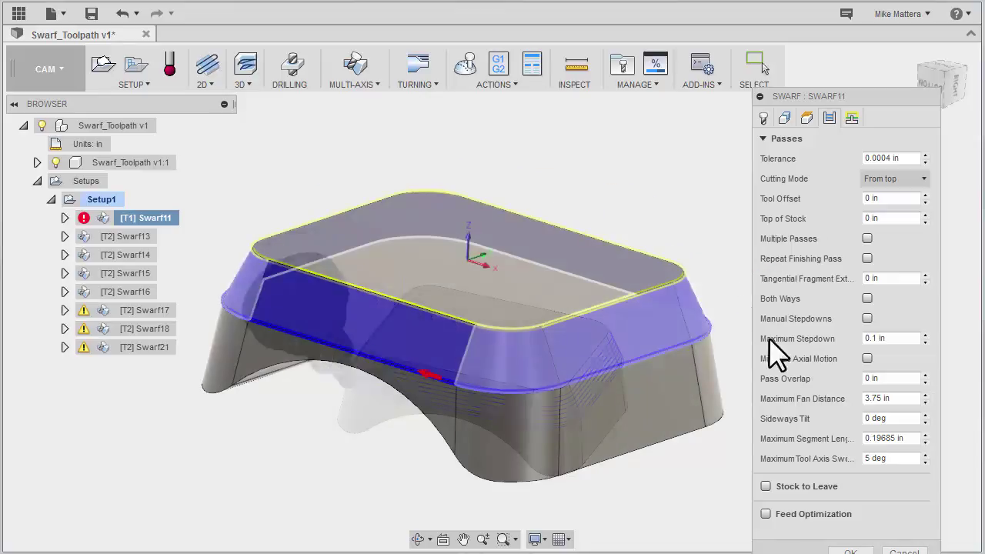
pyautogui.click(900, 418)
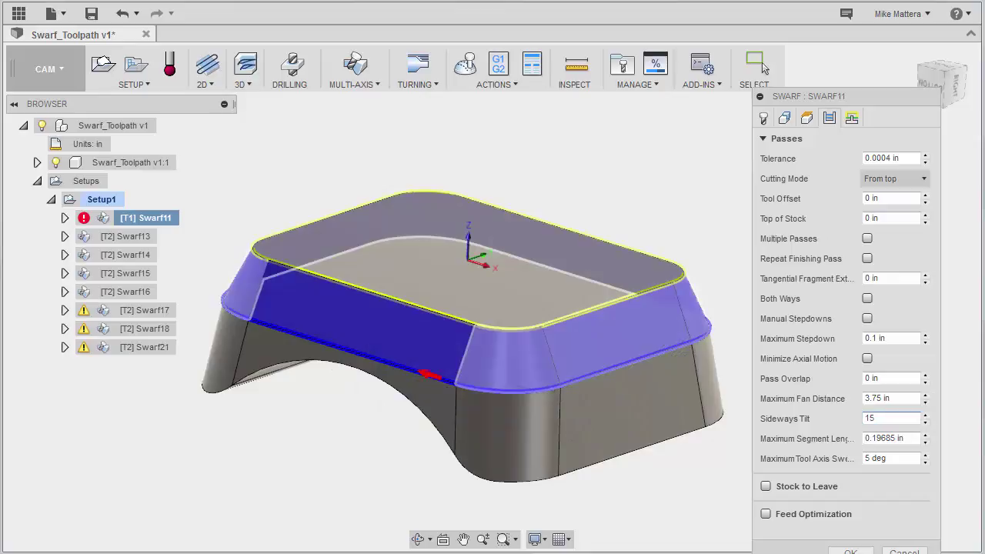
pyautogui.press('Return')
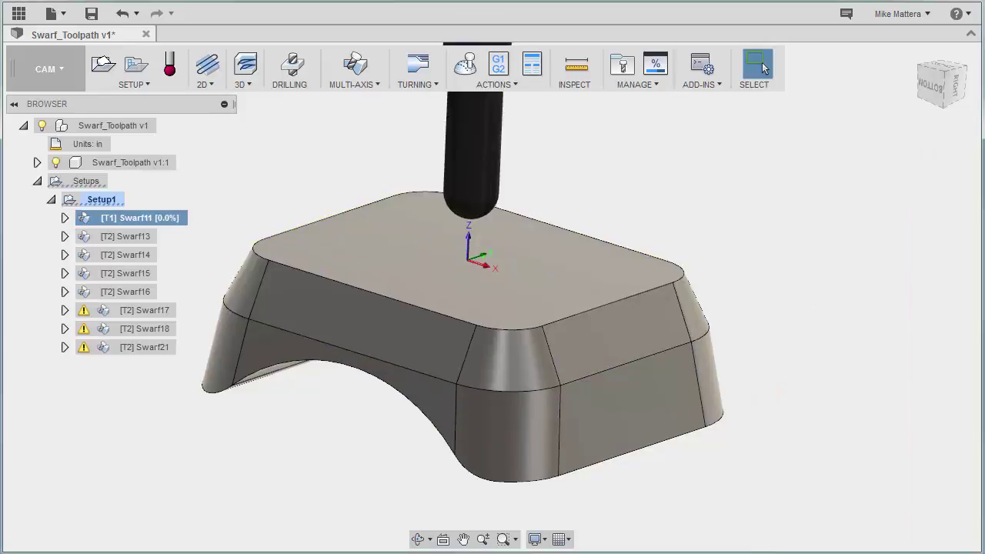
# Step: Simulate the Swarf11 toolpath to examine the tilted ball endmill and holder moving around the part
pyautogui.click(465, 64)
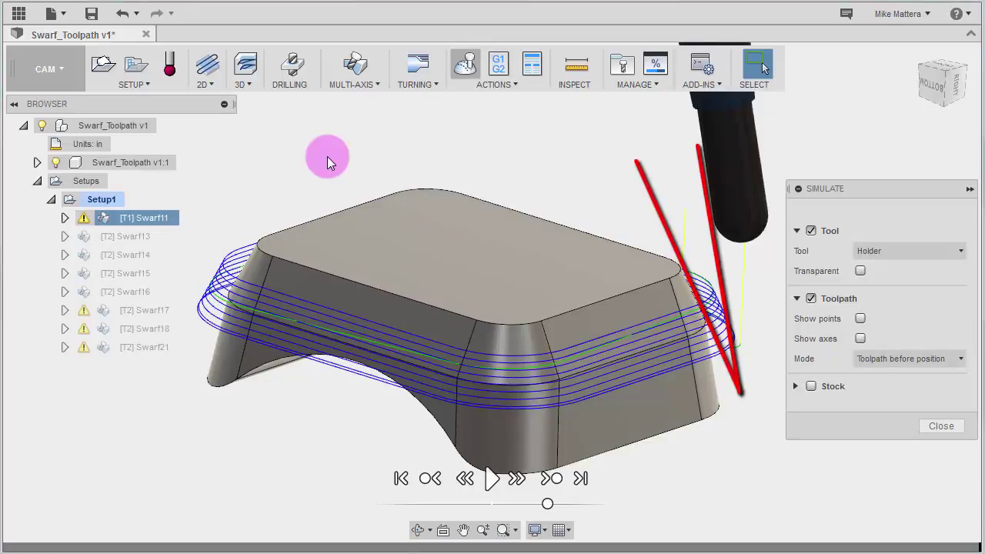
pyautogui.click(326, 156)
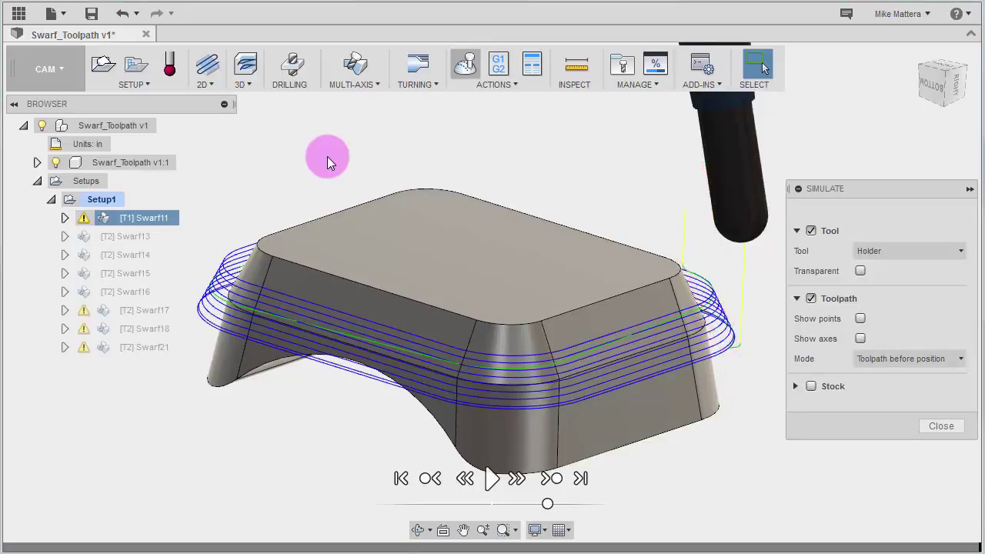
pyautogui.click(493, 481)
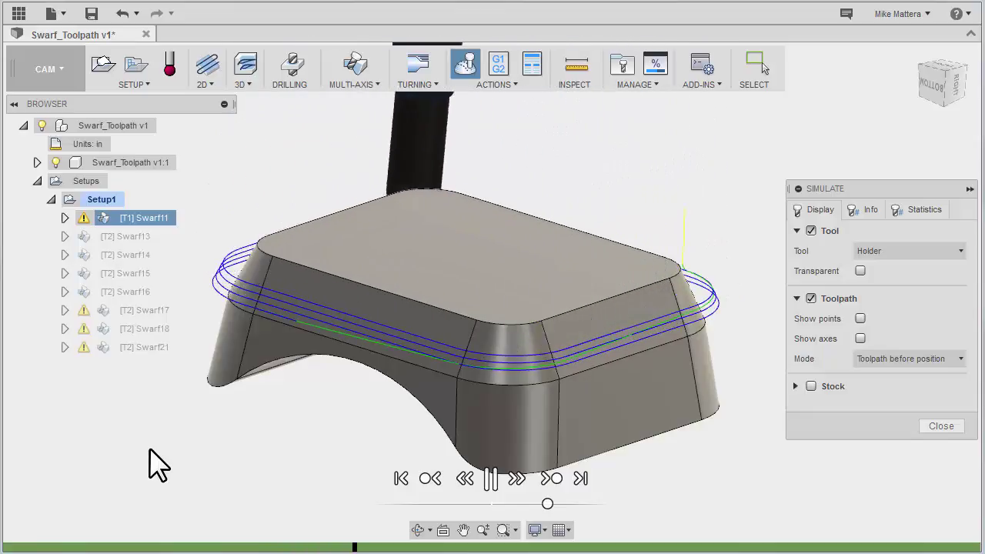
pyautogui.press('Escape')
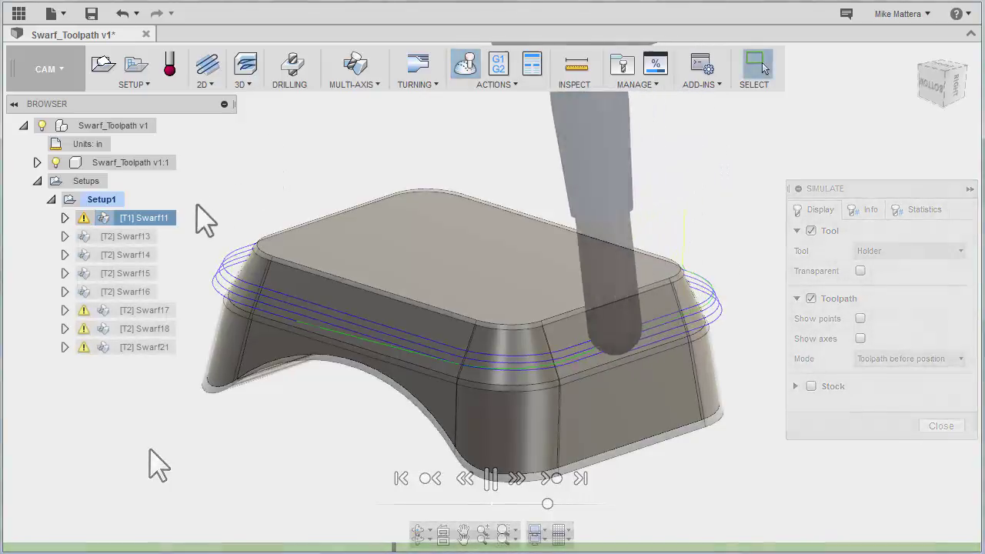
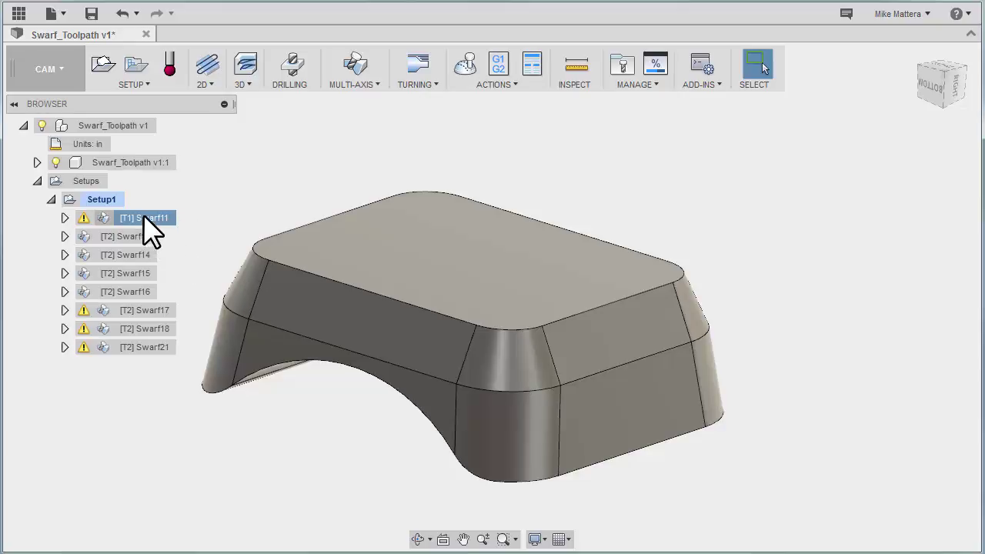
# Step: Change the Swarf11 cutting mode to Spiral and regenerate the toolpath
pyautogui.click(174, 223)
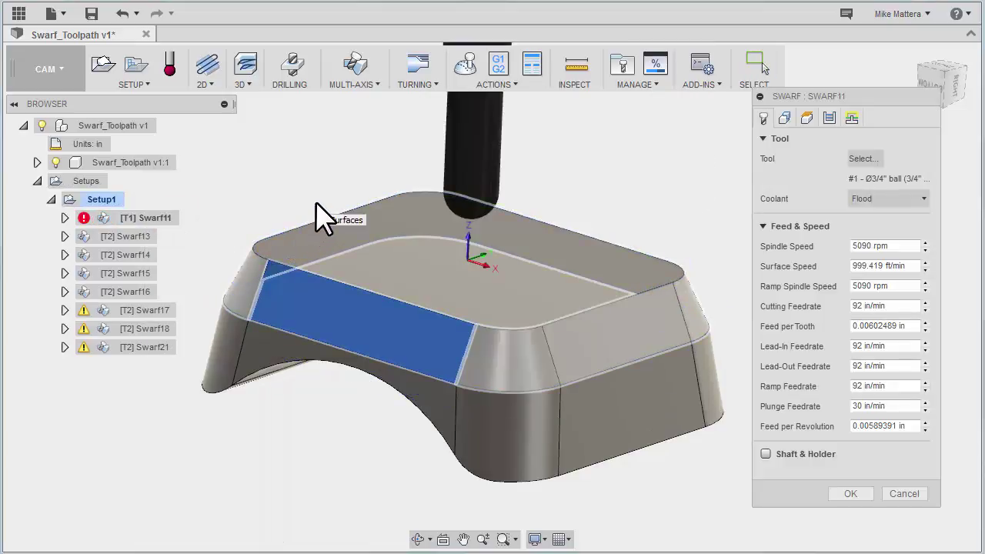
pyautogui.click(829, 118)
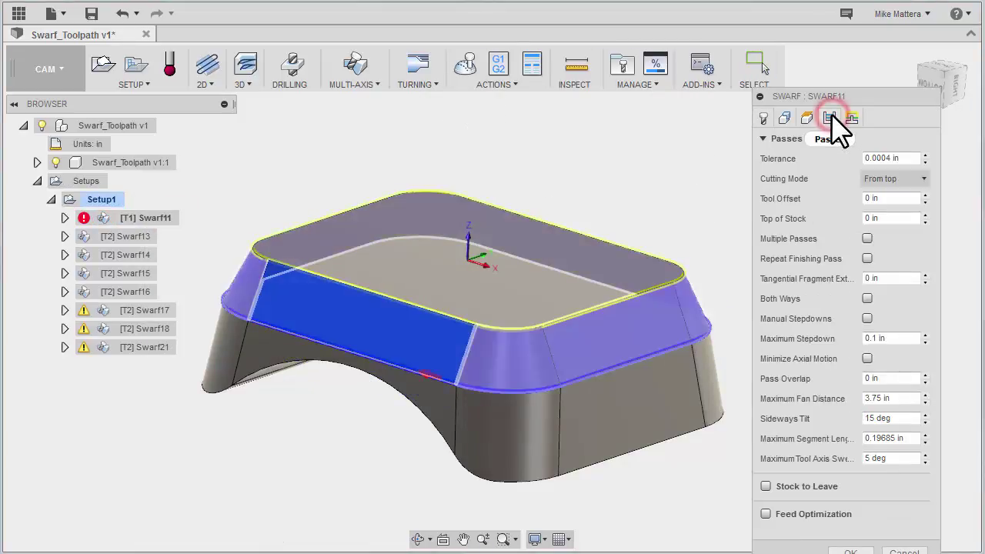
pyautogui.click(897, 178)
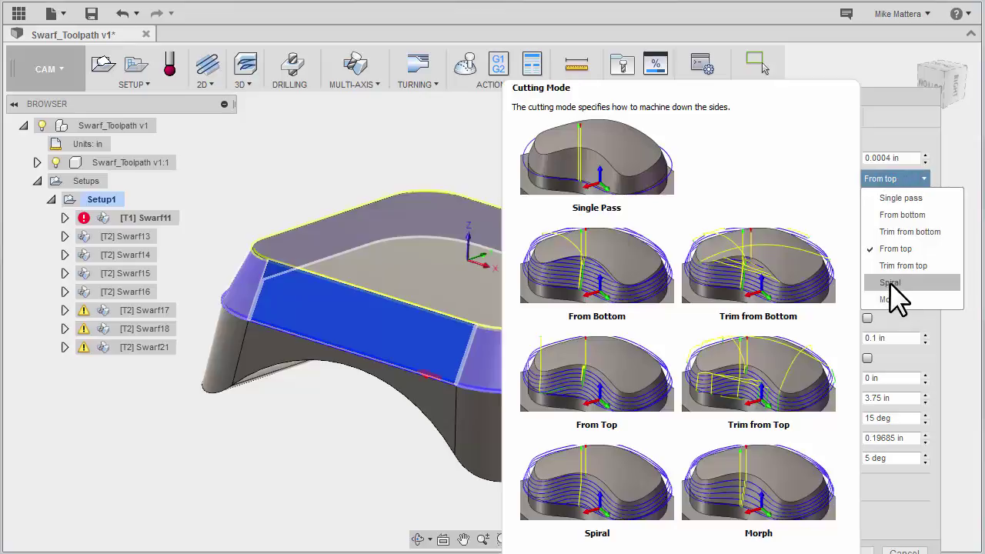
pyautogui.click(890, 283)
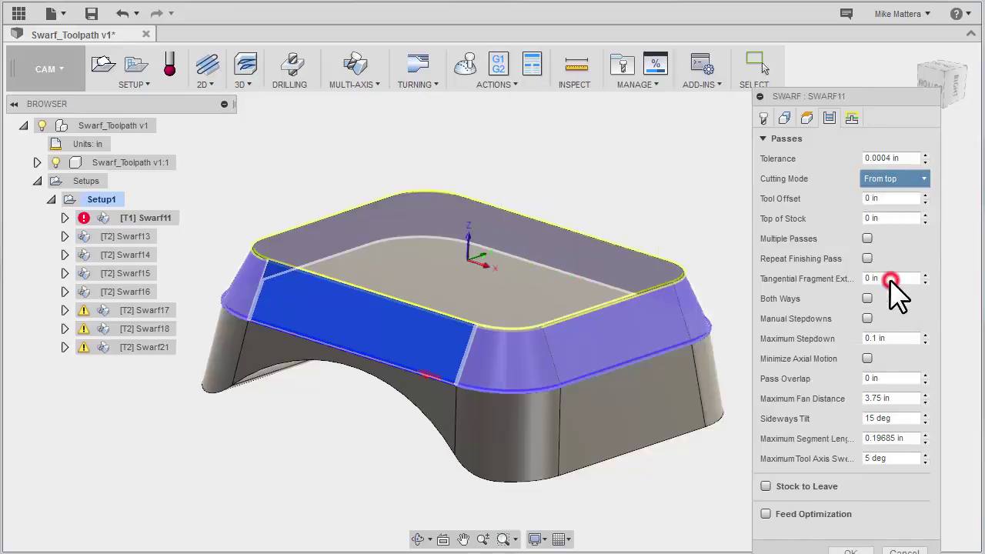
pyautogui.click(849, 533)
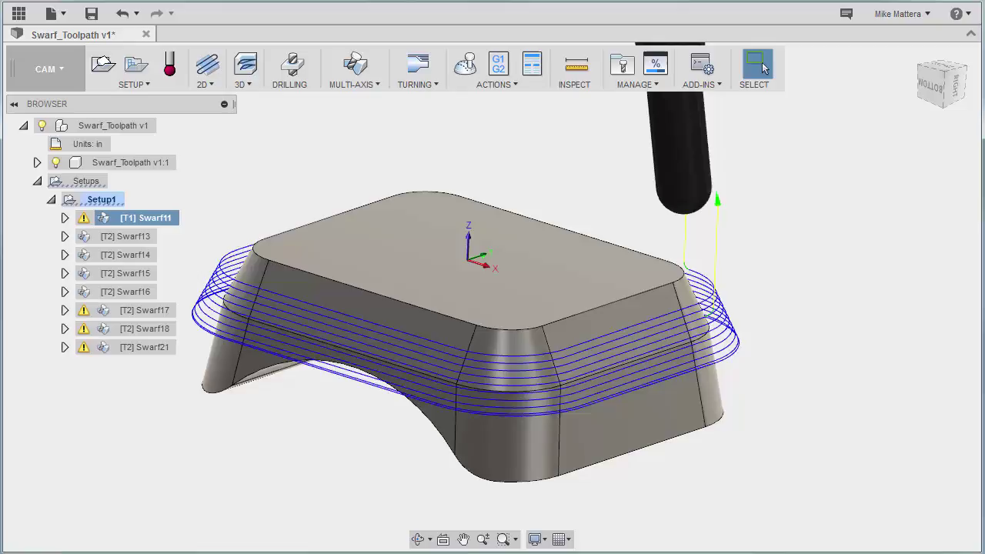
# Step: Set the Swarf17 passes to From top cutting mode, 0.1 in maximum stepdown and 15 deg sideways tilt, and regenerate the toolpath
pyautogui.click(139, 310)
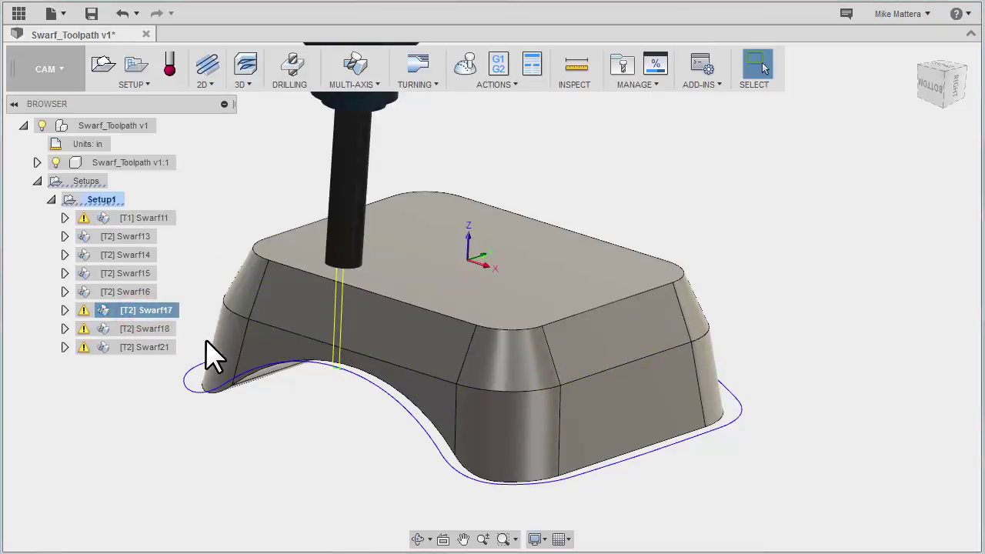
pyautogui.rightClick(114, 309)
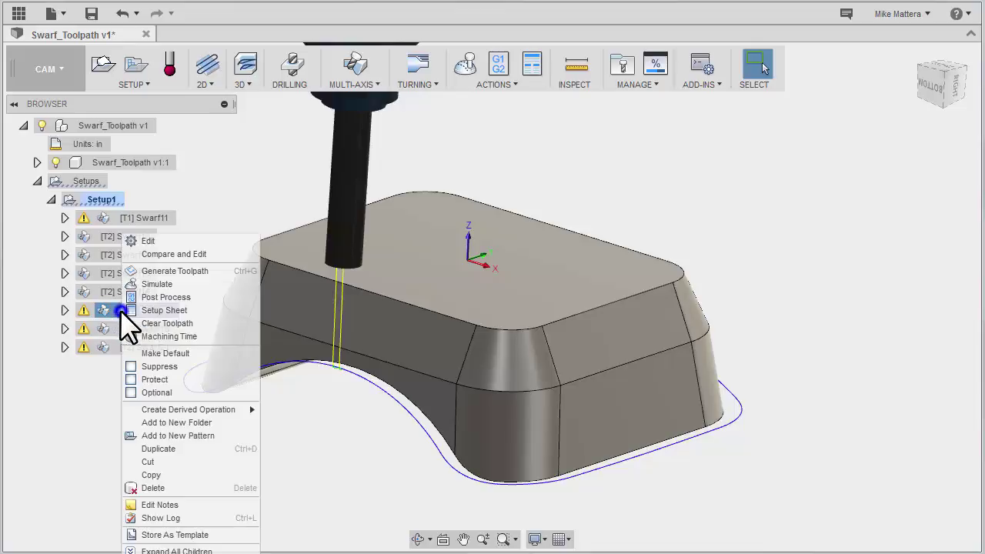
pyautogui.click(150, 242)
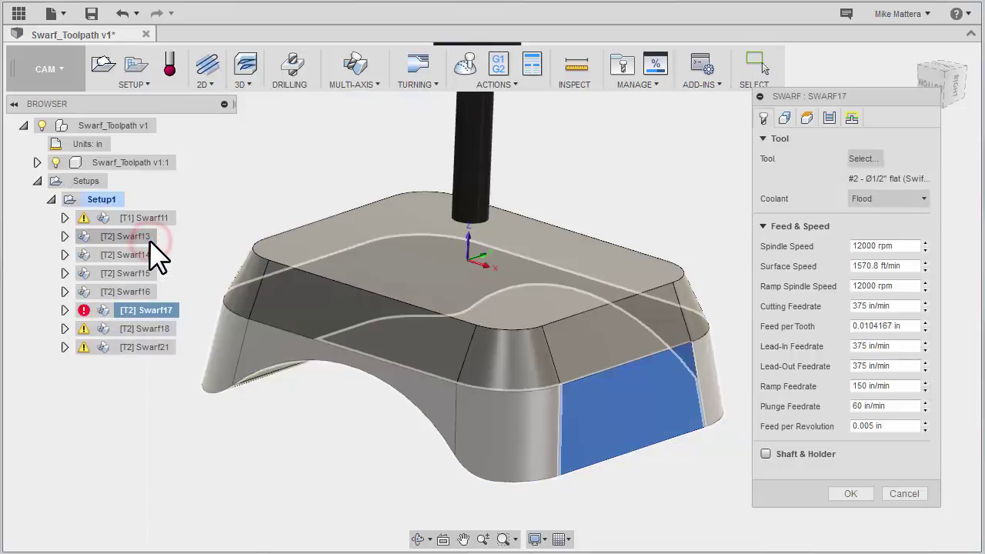
pyautogui.click(829, 117)
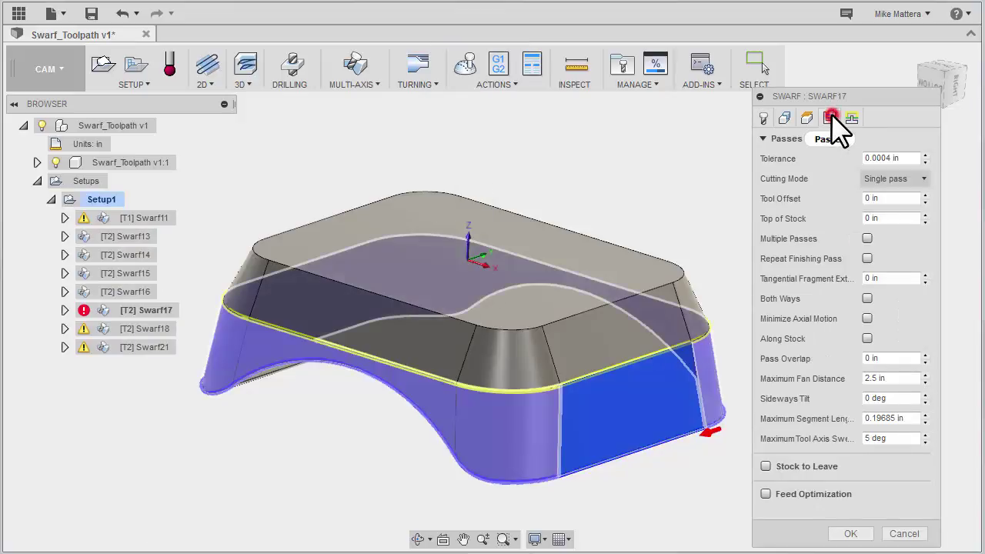
pyautogui.click(898, 178)
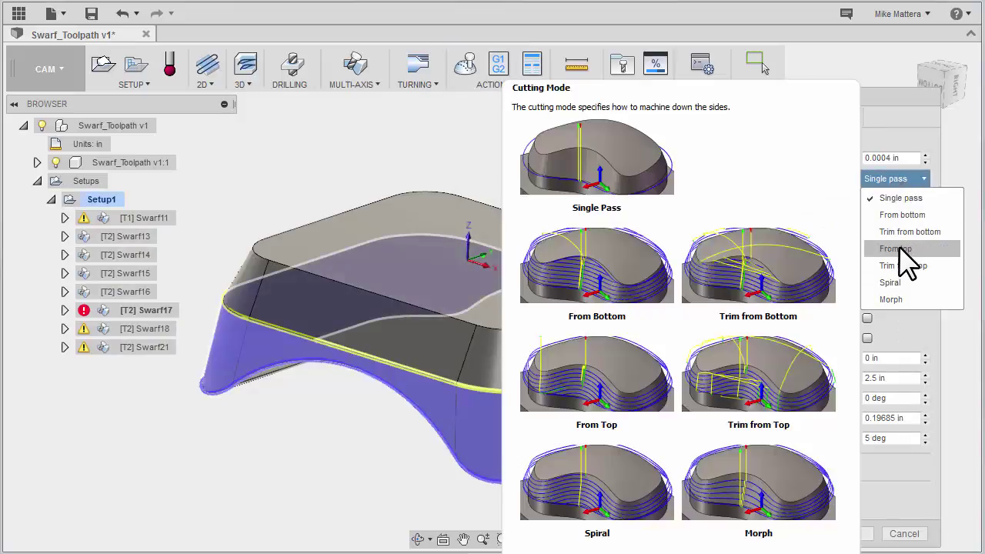
pyautogui.click(908, 248)
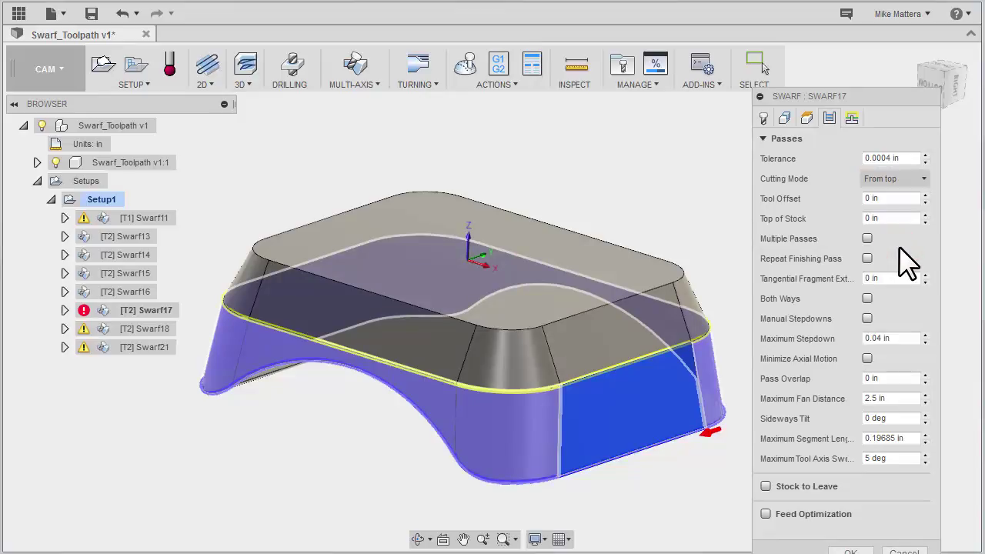
pyautogui.click(884, 337)
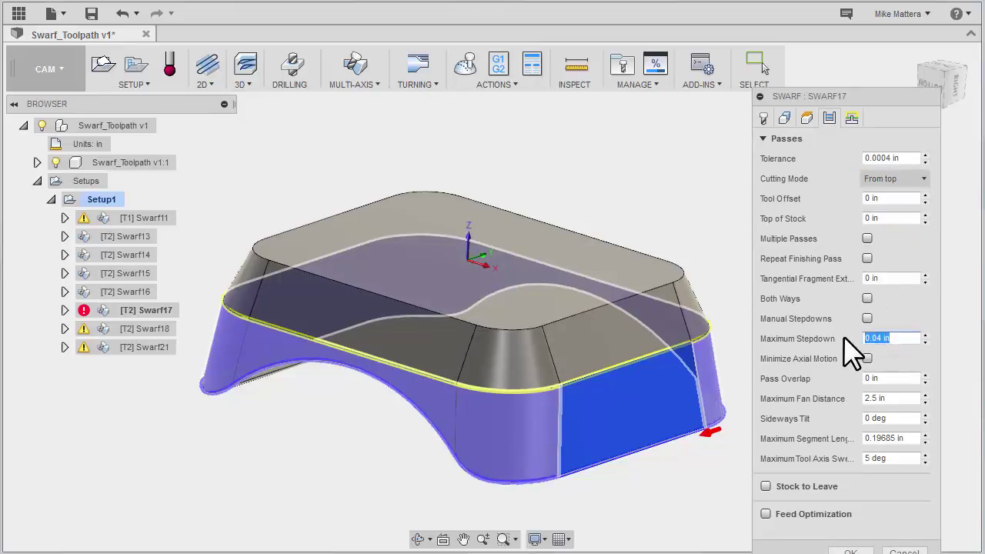
pyautogui.write('.1')
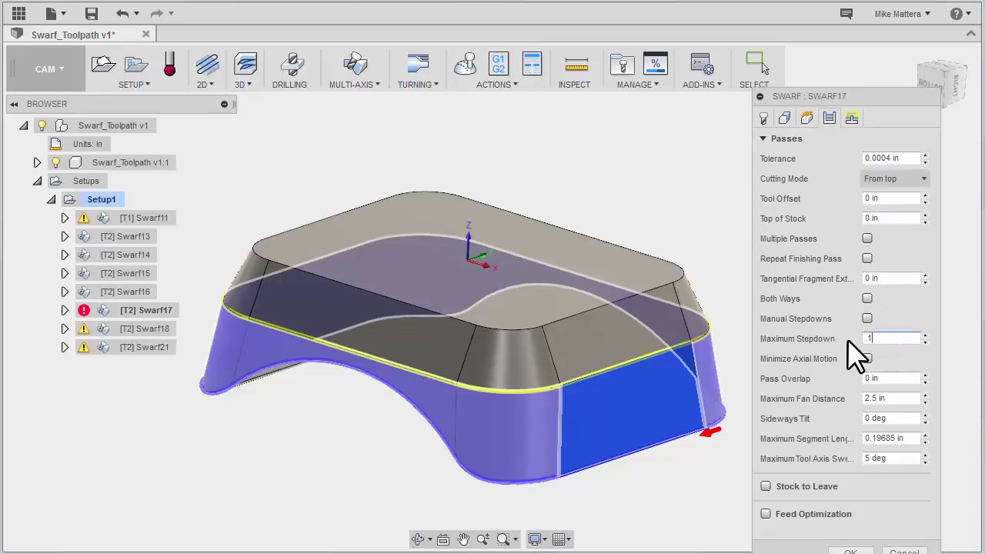
pyautogui.click(889, 417)
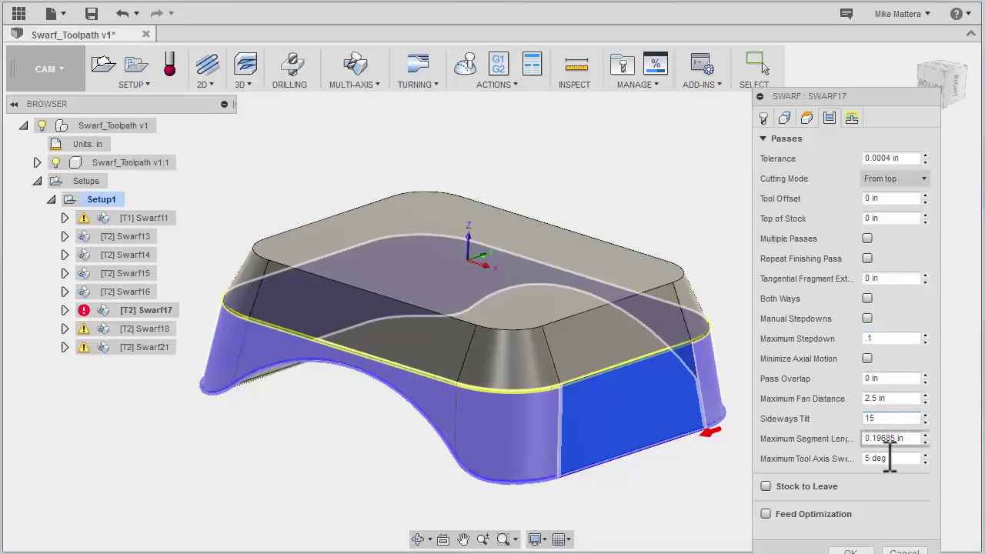
pyautogui.click(846, 550)
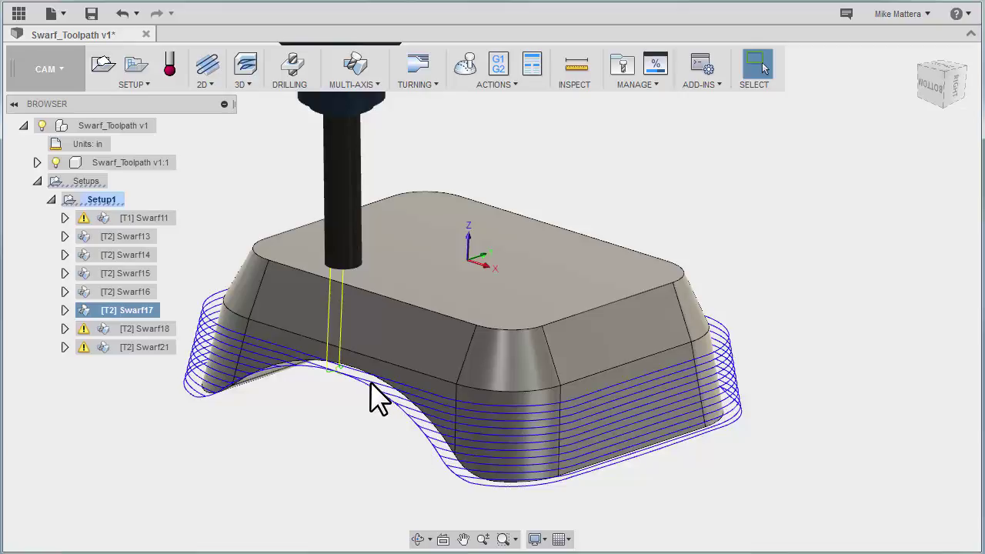
# Step: Change the Swarf17 cutting mode to Trim from top and regenerate the toolpath
pyautogui.rightClick(98, 309)
pyautogui.click(130, 241)
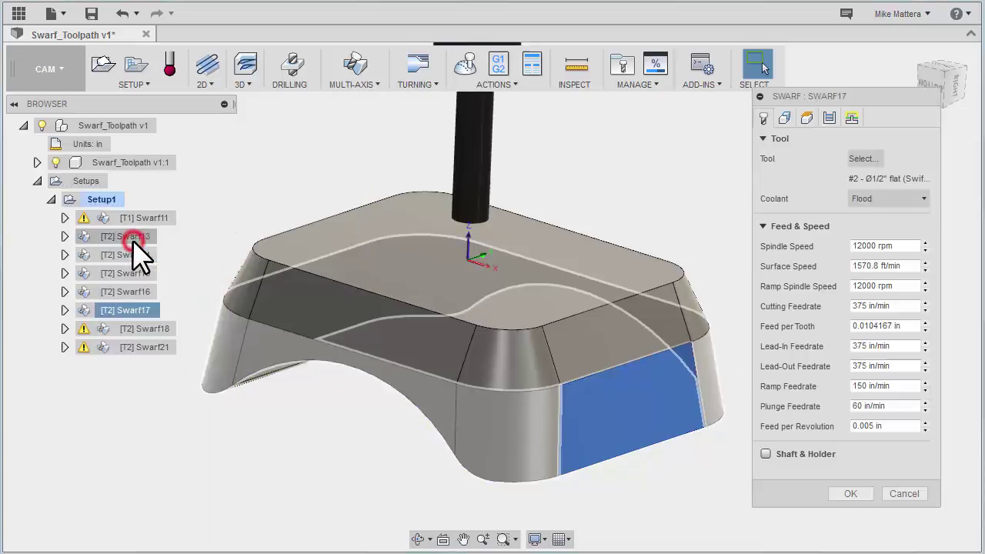
pyautogui.click(831, 118)
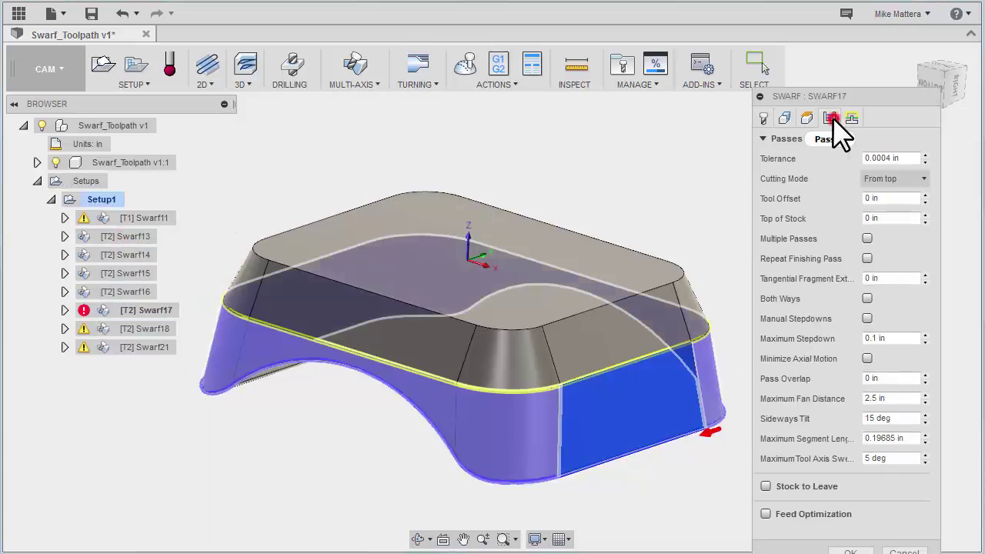
pyautogui.click(881, 180)
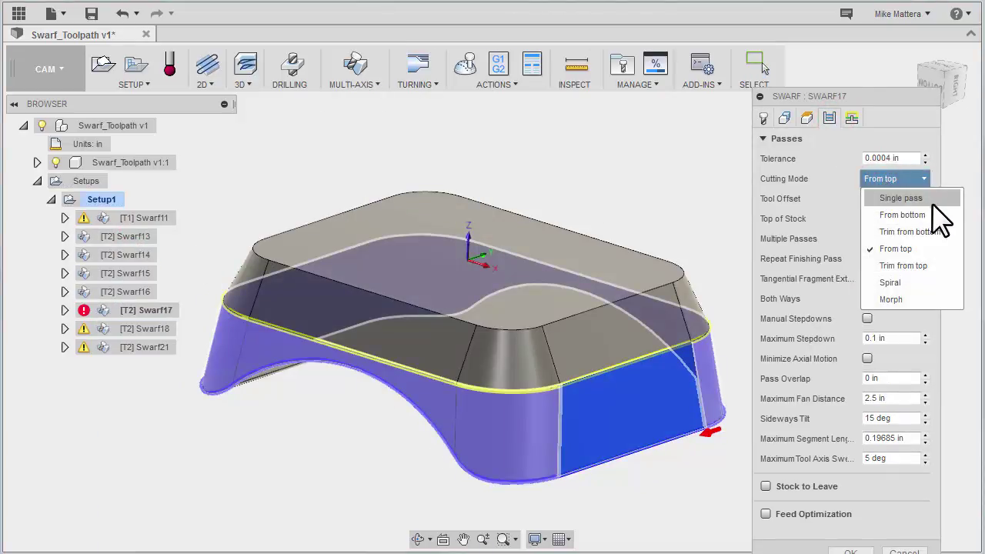
pyautogui.moveTo(946, 232)
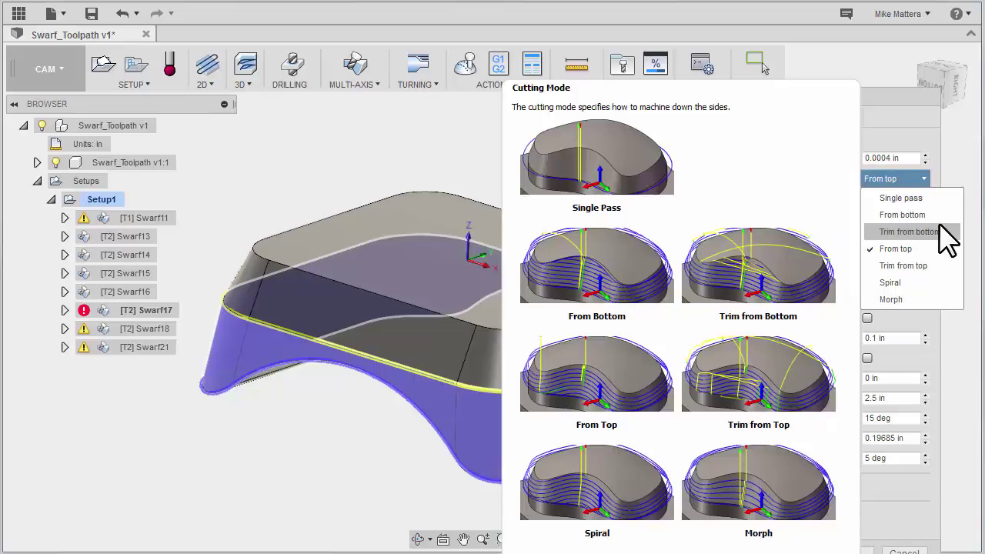
pyautogui.click(924, 265)
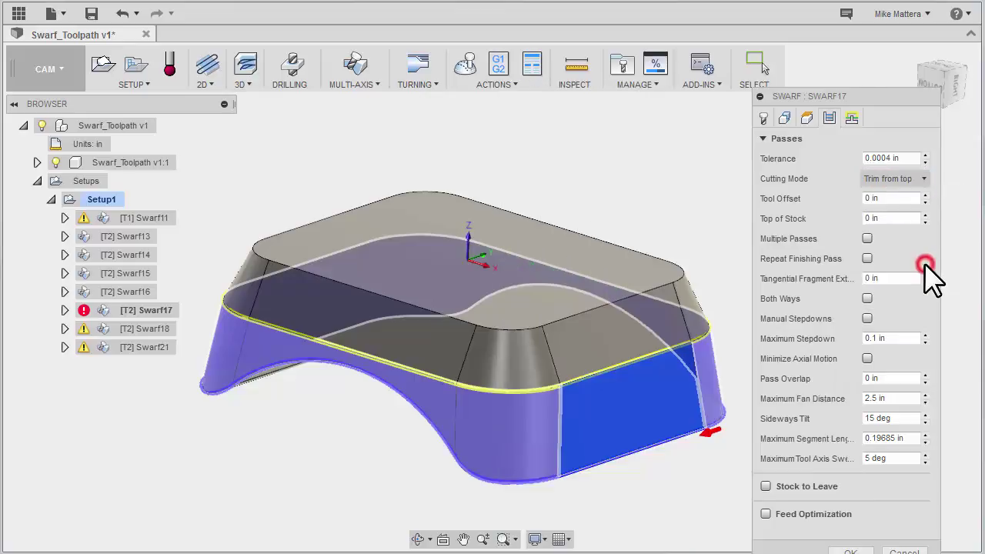
pyautogui.click(845, 552)
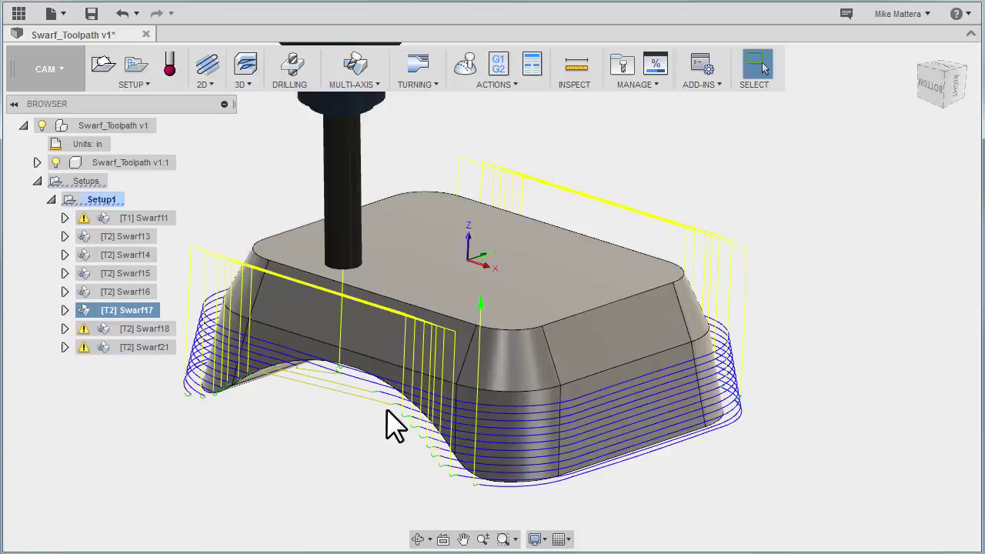
# Step: Set the maximum stay-down distance in the Swarf17 linking settings to 5 in and regenerate the toolpath
pyautogui.rightClick(101, 310)
pyautogui.click(131, 237)
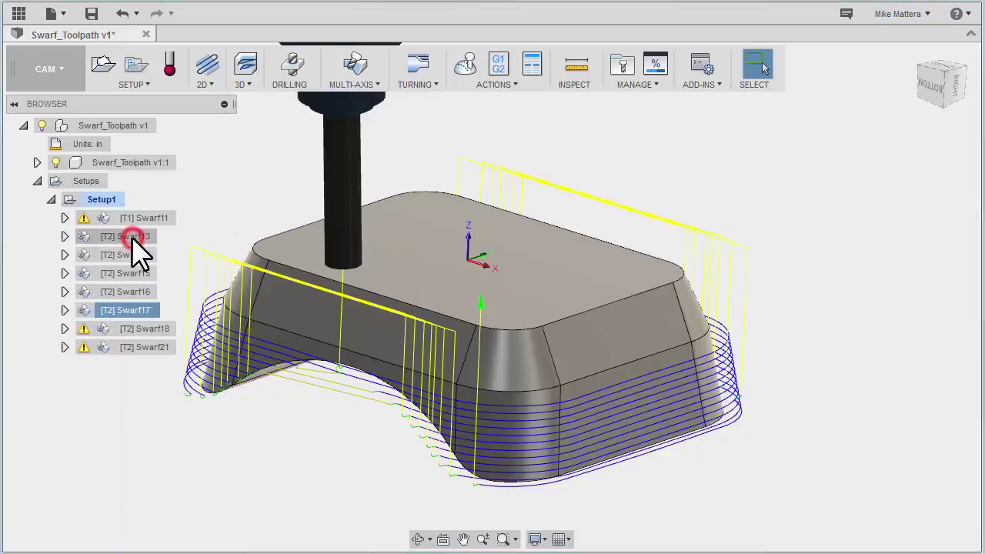
pyautogui.click(851, 118)
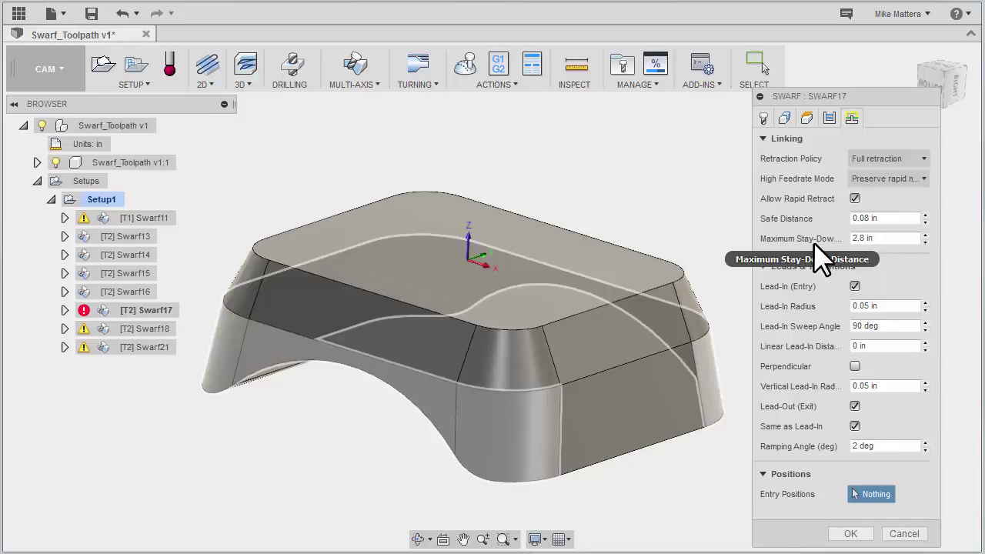
pyautogui.moveTo(878, 239)
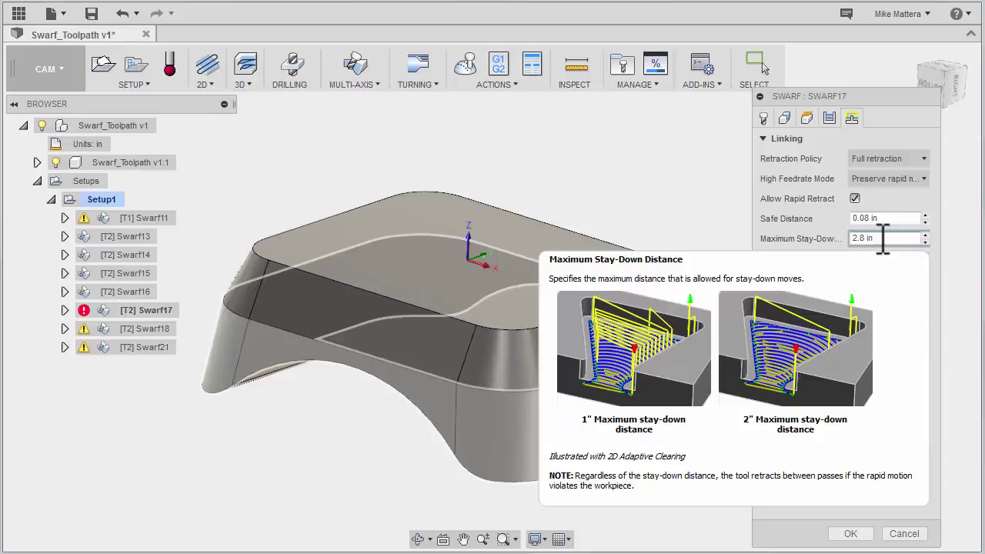
pyautogui.moveTo(883, 239); pyautogui.dragTo(849, 238)
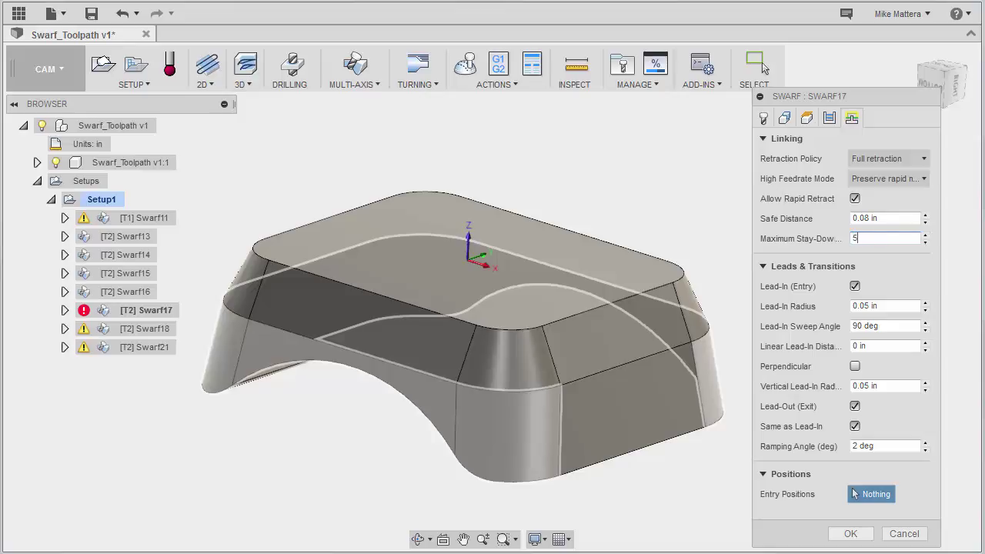
pyautogui.click(854, 534)
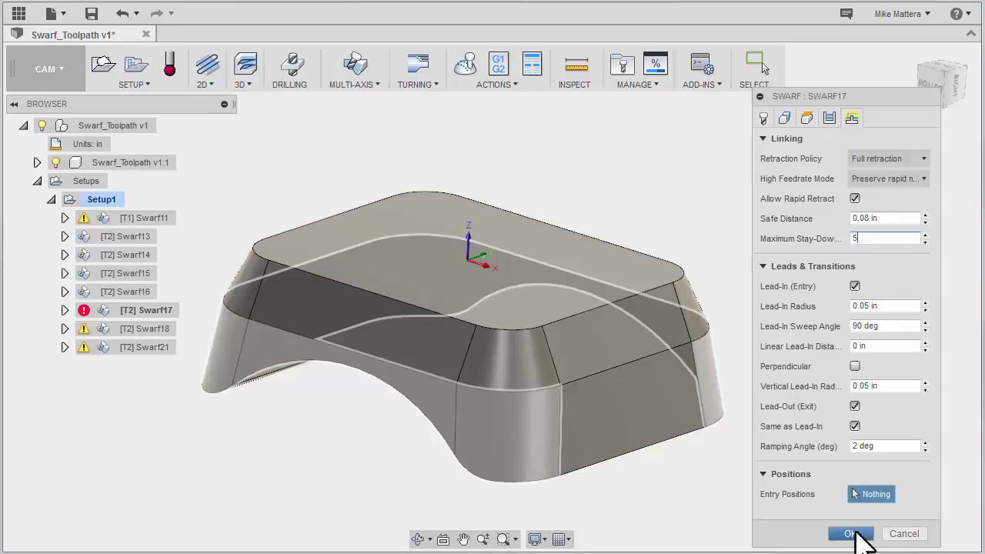
pyautogui.click(852, 532)
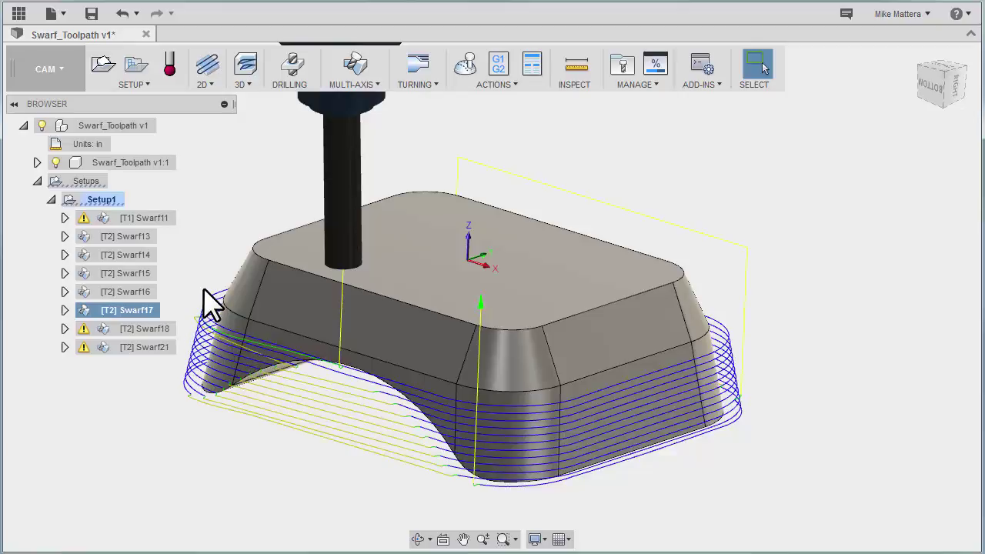
# Step: Change the Swarf17 cutting mode to Trim from bottom, regenerate the toolpath and inspect the passes around the arched cutout
pyautogui.rightClick(136, 310)
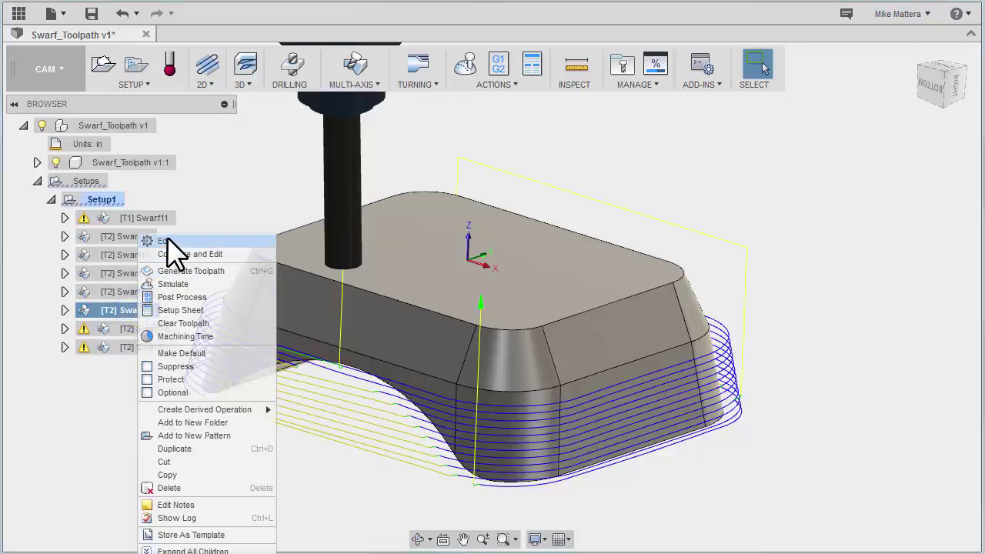
pyautogui.click(168, 241)
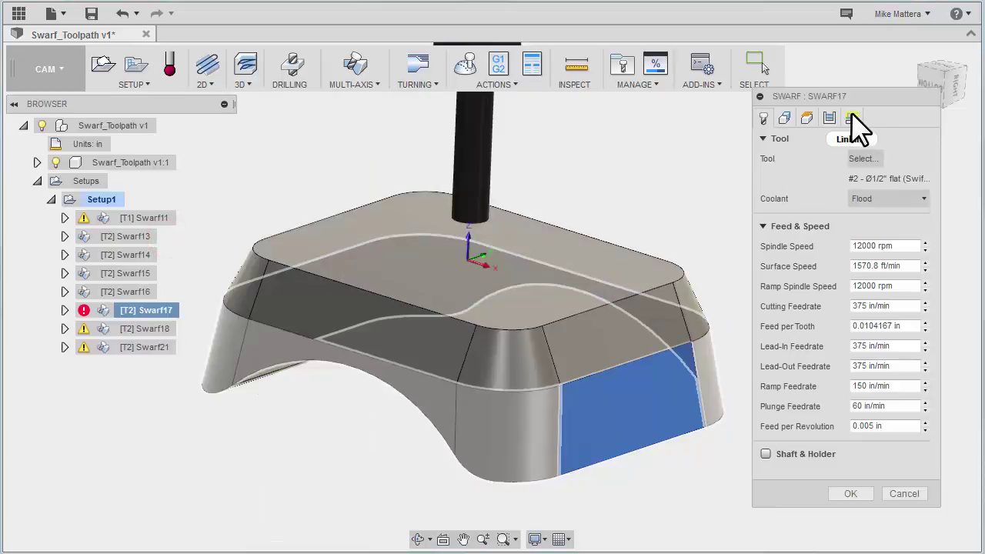
pyautogui.click(828, 118)
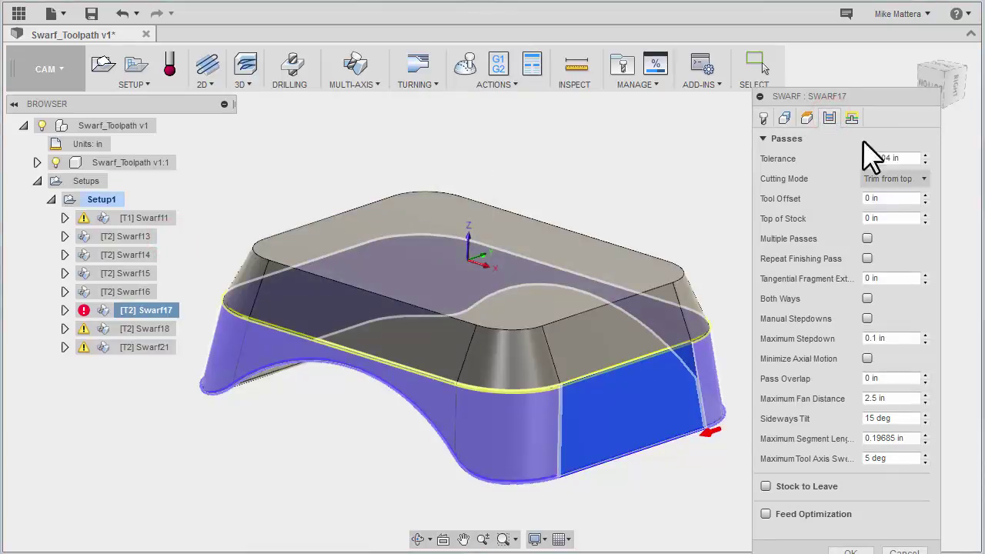
pyautogui.click(893, 179)
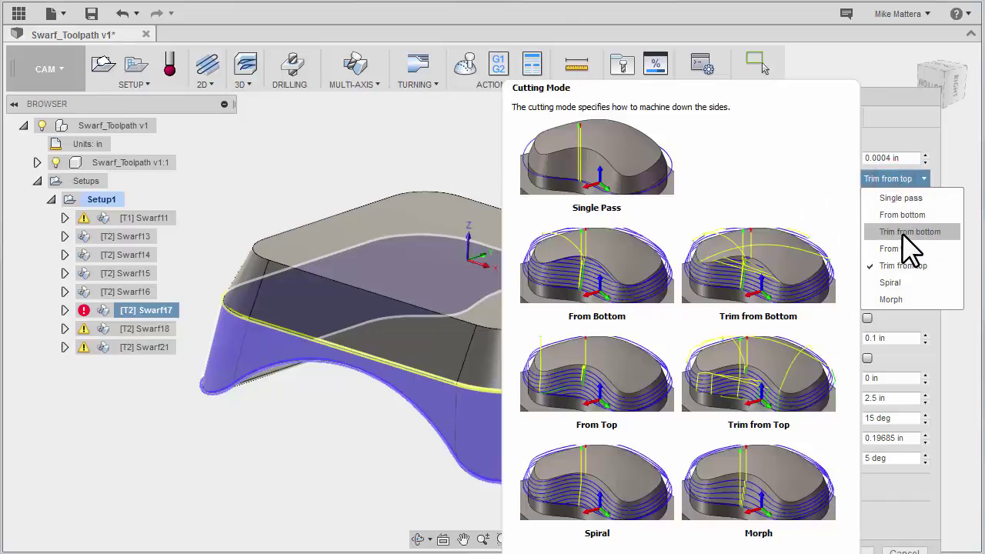
pyautogui.click(908, 232)
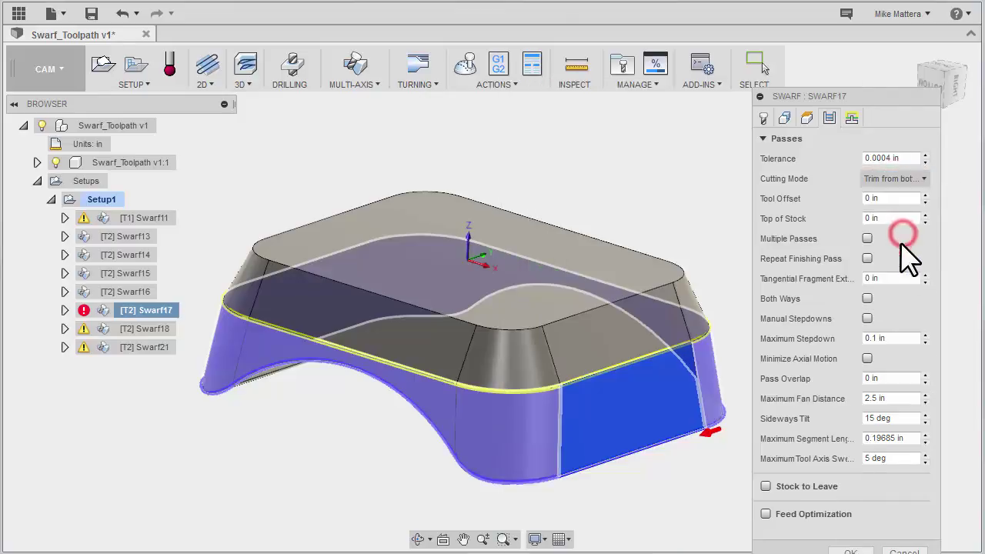
pyautogui.click(852, 551)
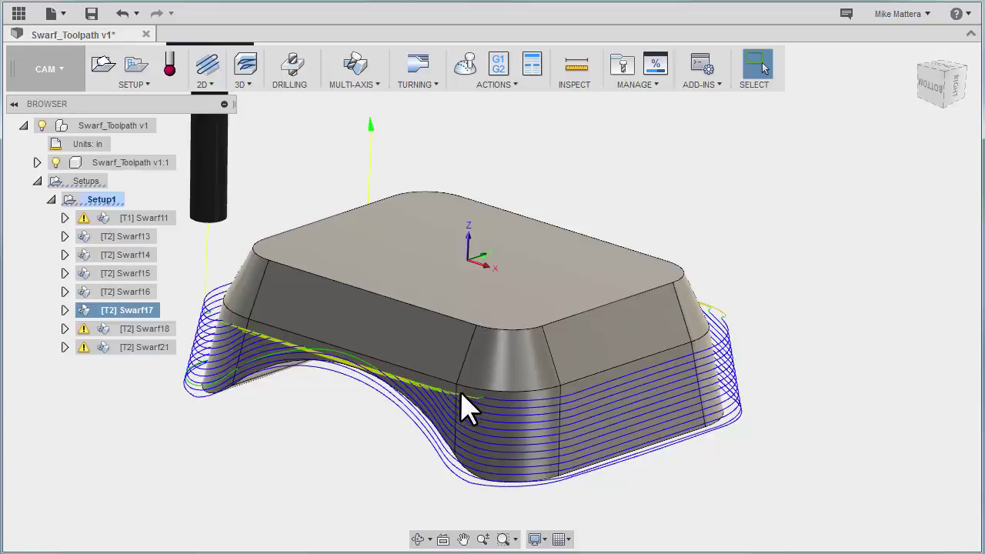
pyautogui.click(503, 539)
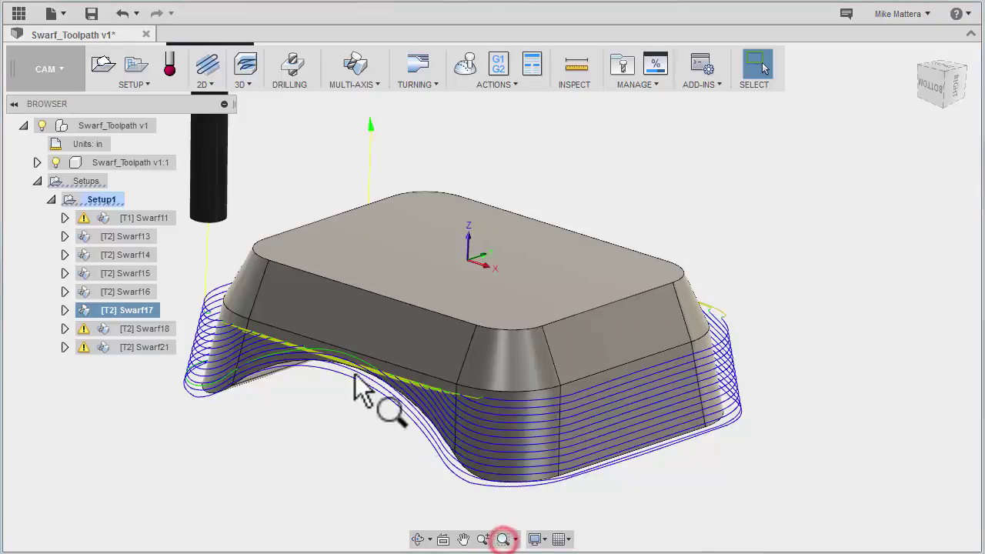
pyautogui.moveTo(329, 346); pyautogui.dragTo(440, 382)
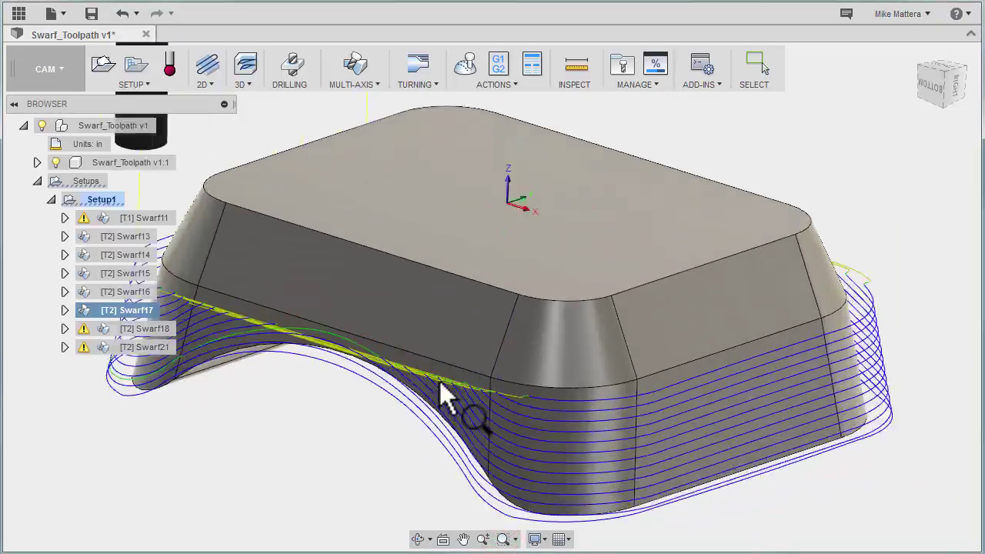
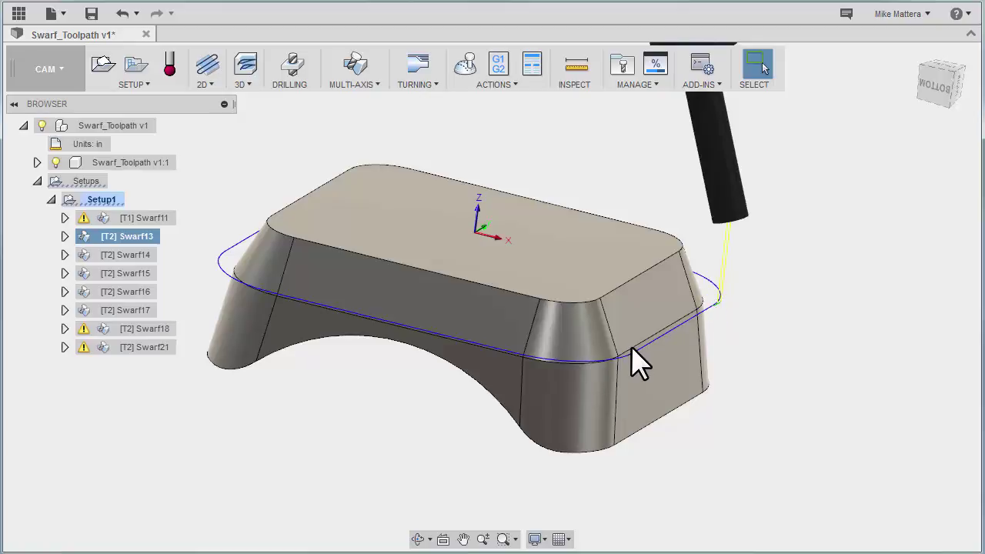
# Step: Simulate the Swarf13 toolpath in a straight-on side view to examine how the tool follows the upper tapered walls
pyautogui.click(933, 87)
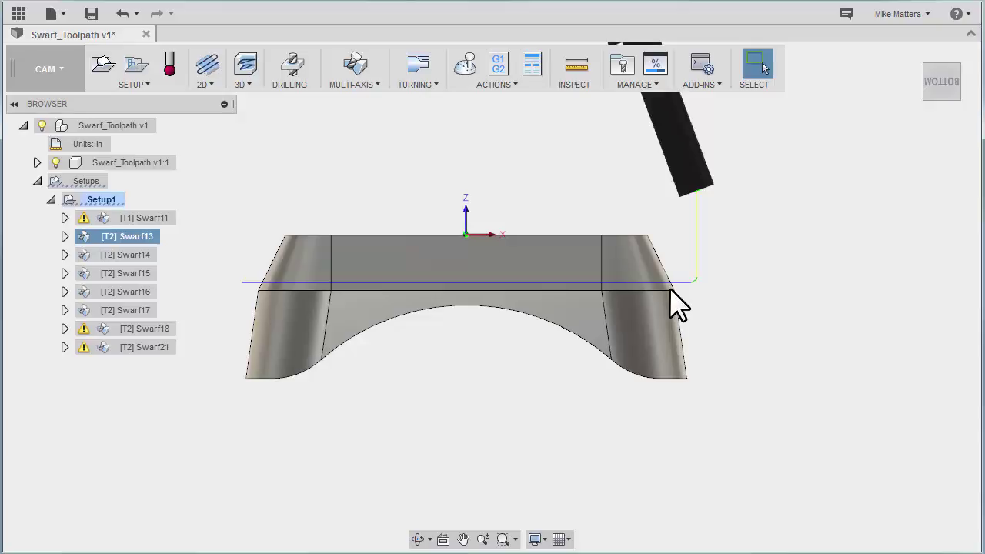
pyautogui.click(464, 64)
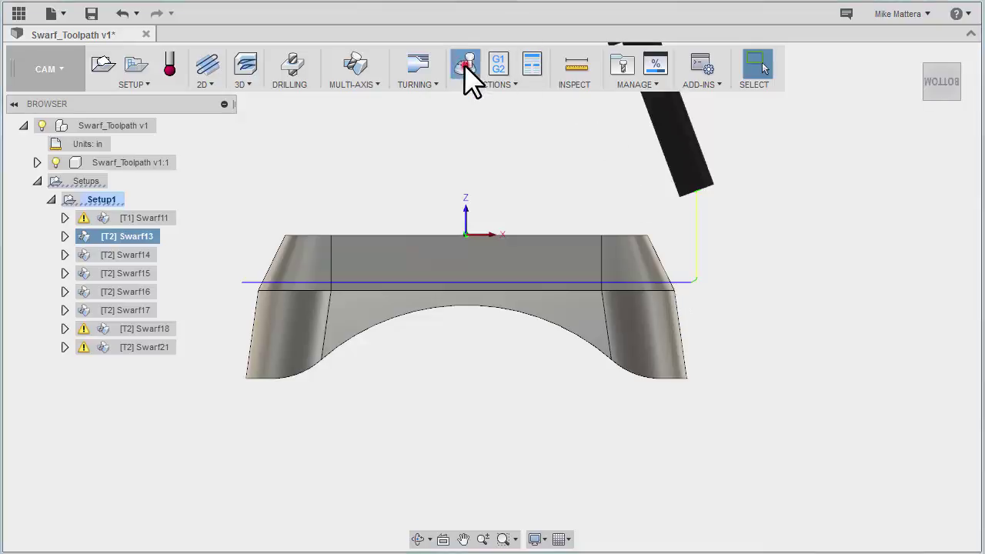
pyautogui.click(492, 479)
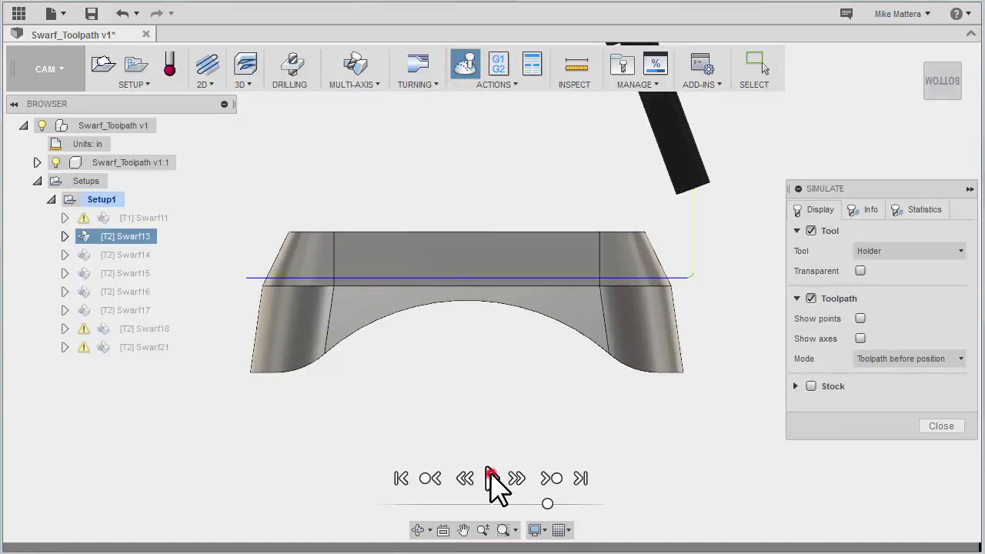
pyautogui.click(492, 478)
pyautogui.click(941, 427)
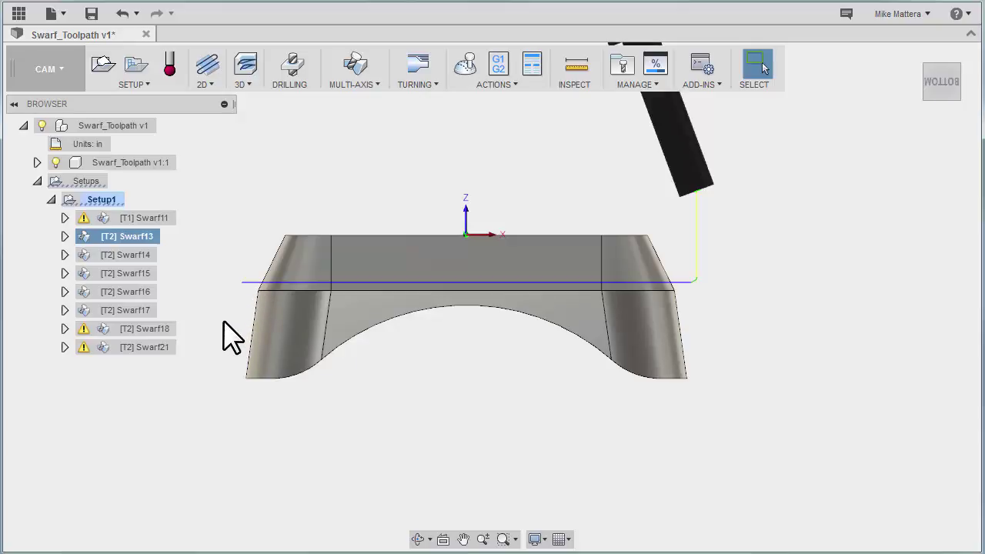
# Step: Set the tool offset of the Swarf13 passes to 0.5 in and regenerate the toolpath
pyautogui.click(121, 236)
pyautogui.rightClick(121, 236)
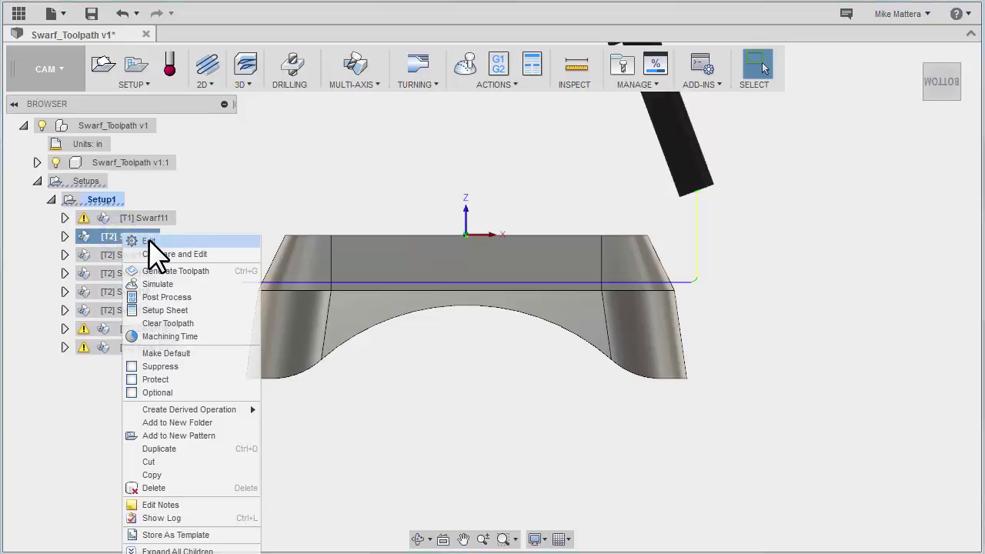
pyautogui.click(125, 243)
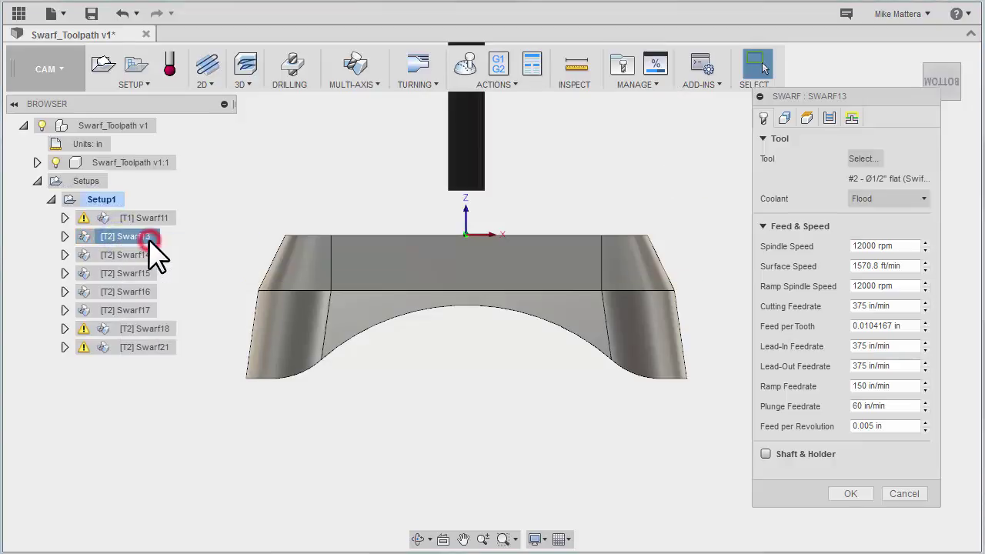
pyautogui.click(829, 117)
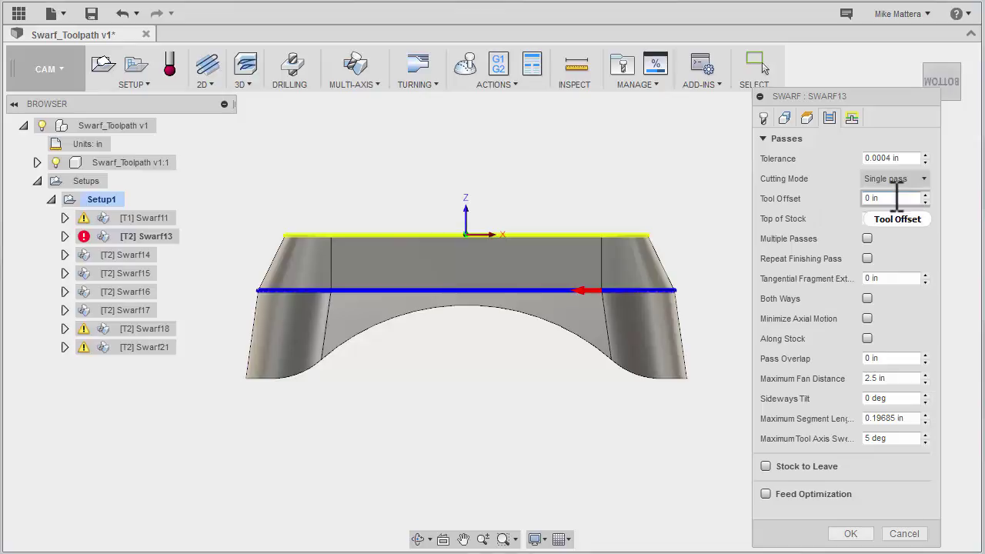
pyautogui.moveTo(896, 197)
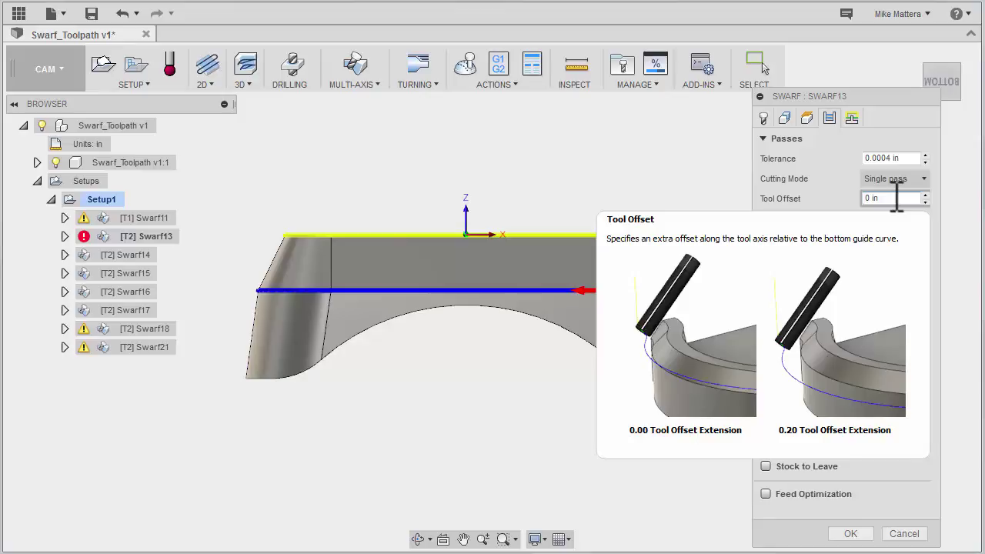
pyautogui.click(896, 198)
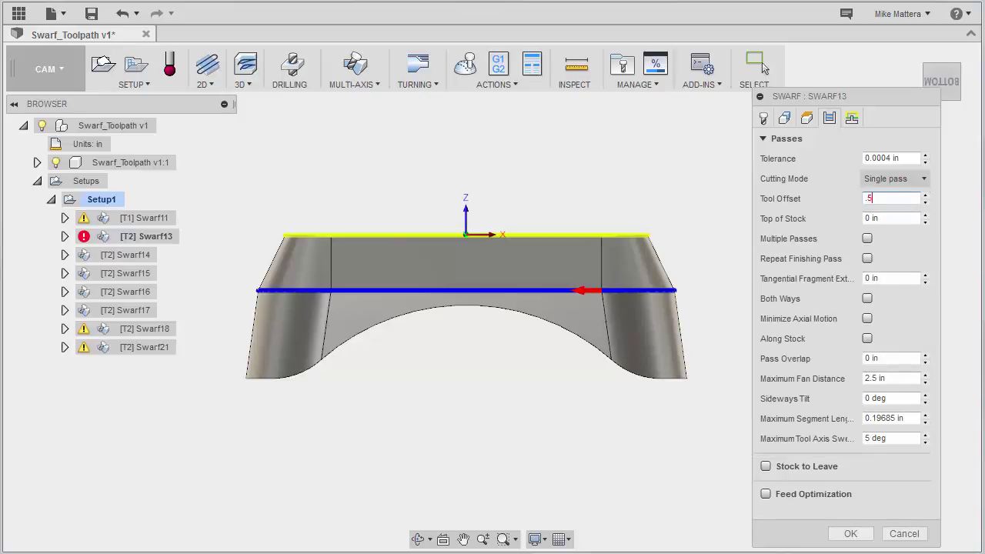
pyautogui.press('Return')
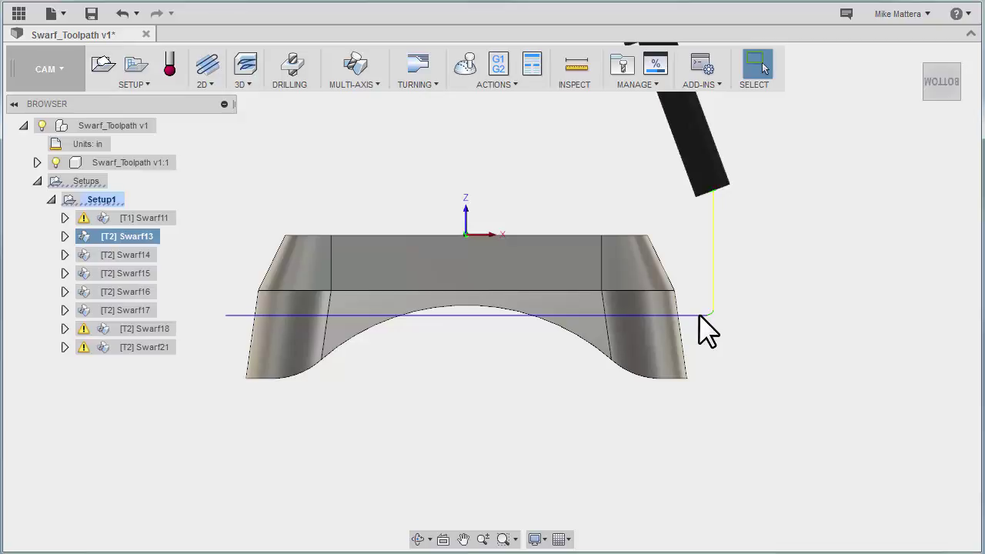
# Step: Simulate the offset Swarf13 toolpath to examine how far the tool extends below the upper tapered walls
pyautogui.click(467, 65)
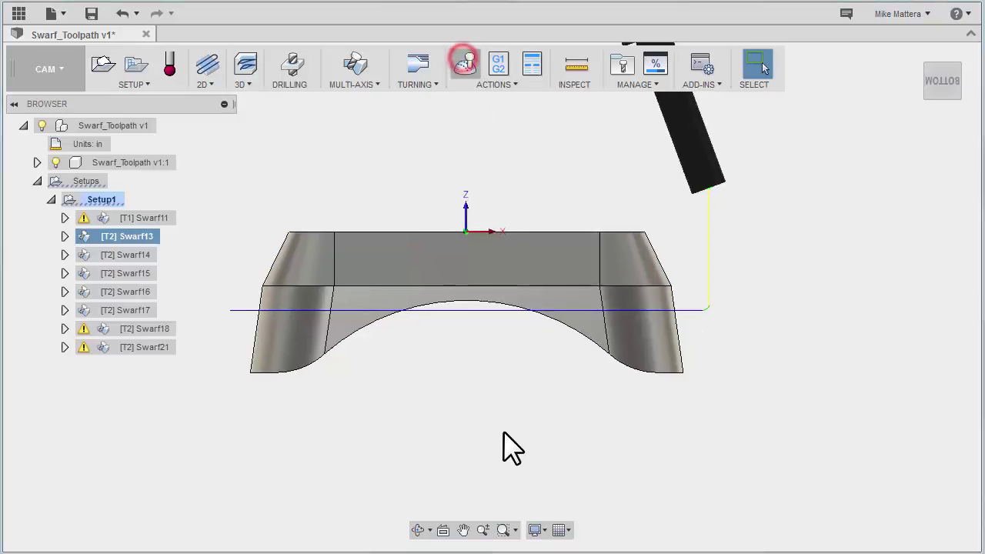
pyautogui.click(488, 478)
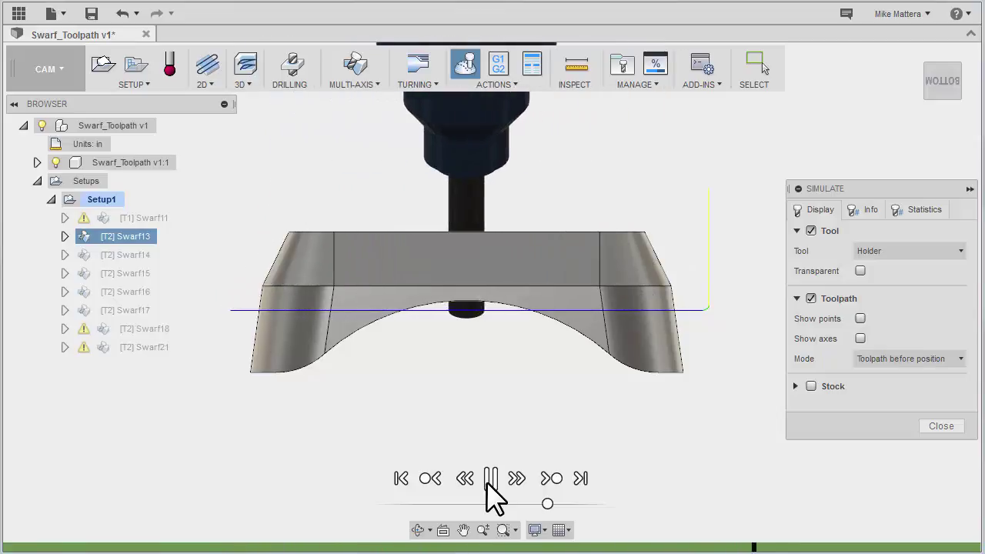
pyautogui.click(489, 479)
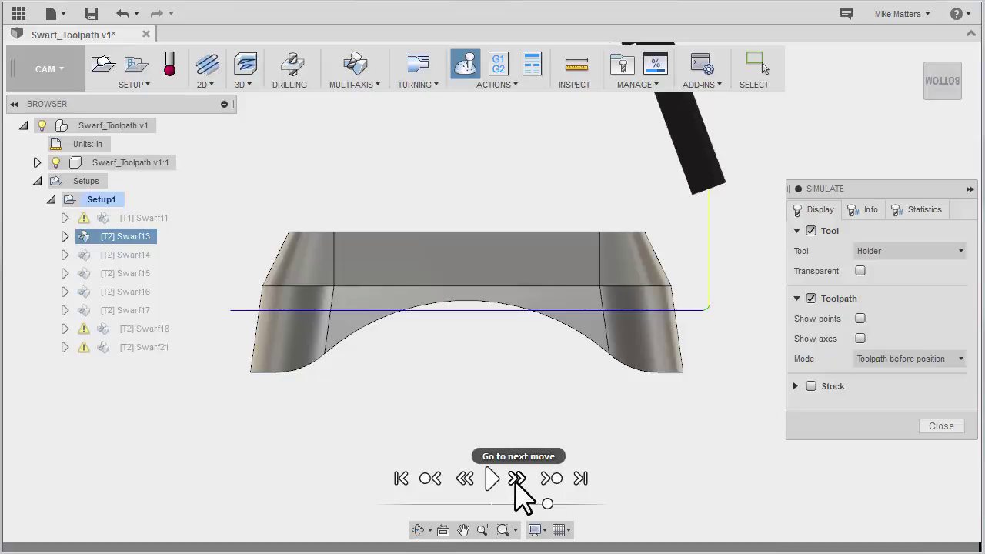
pyautogui.click(936, 425)
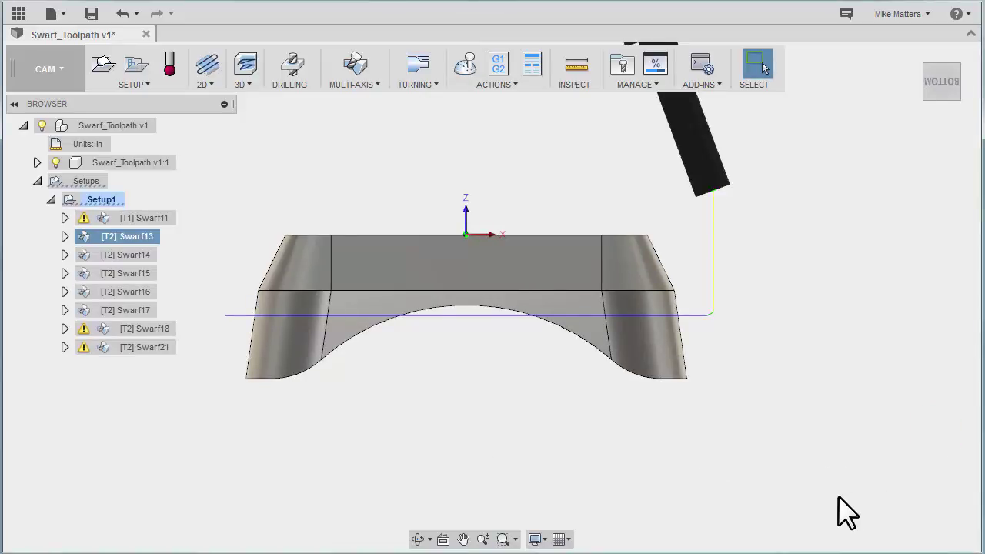